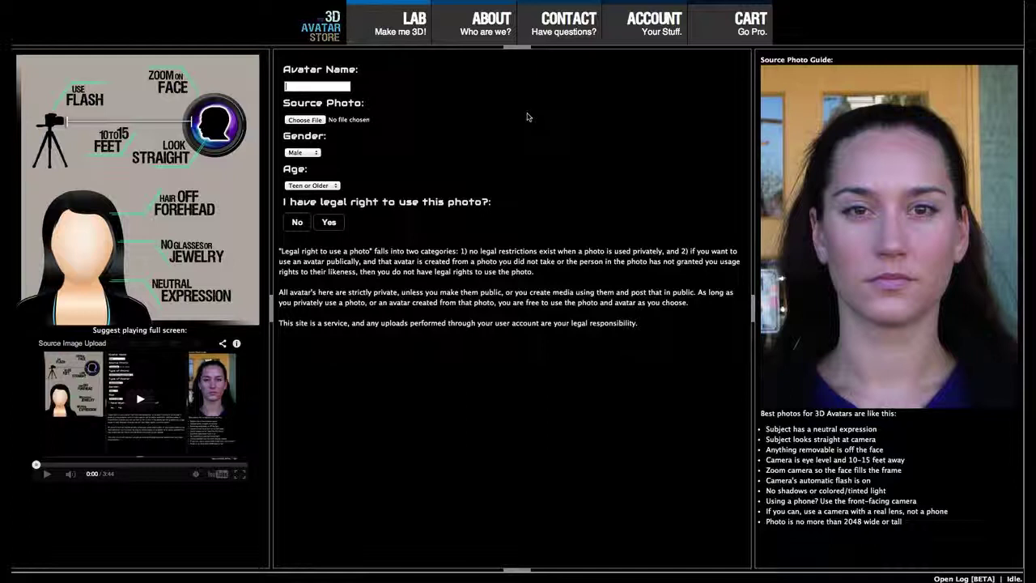
# Step: Enter the avatar's name and choose the portrait JPG from the untitled folder as the source photo
pyautogui.write('Blake')
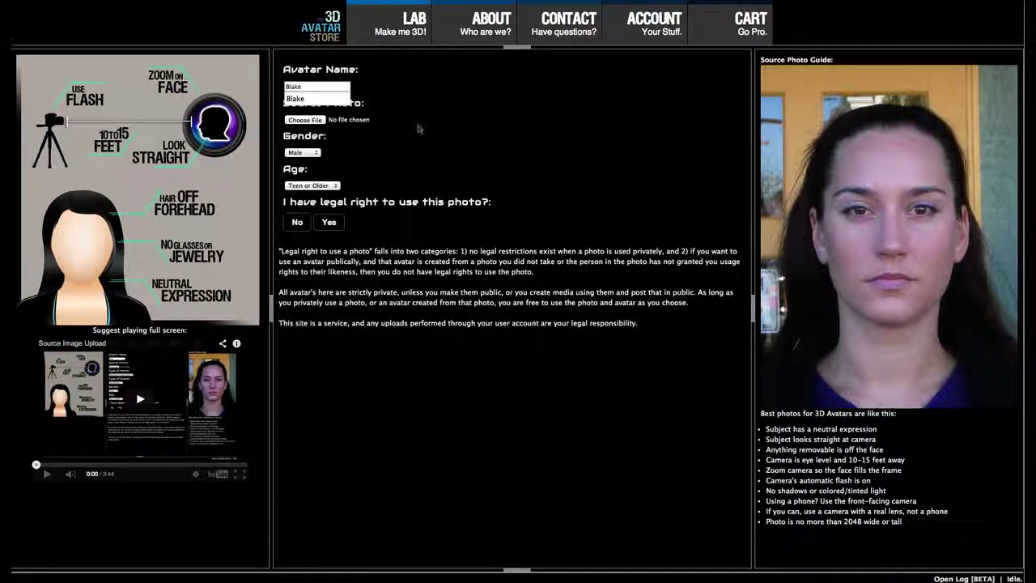
pyautogui.press('Down')
pyautogui.press('Return')
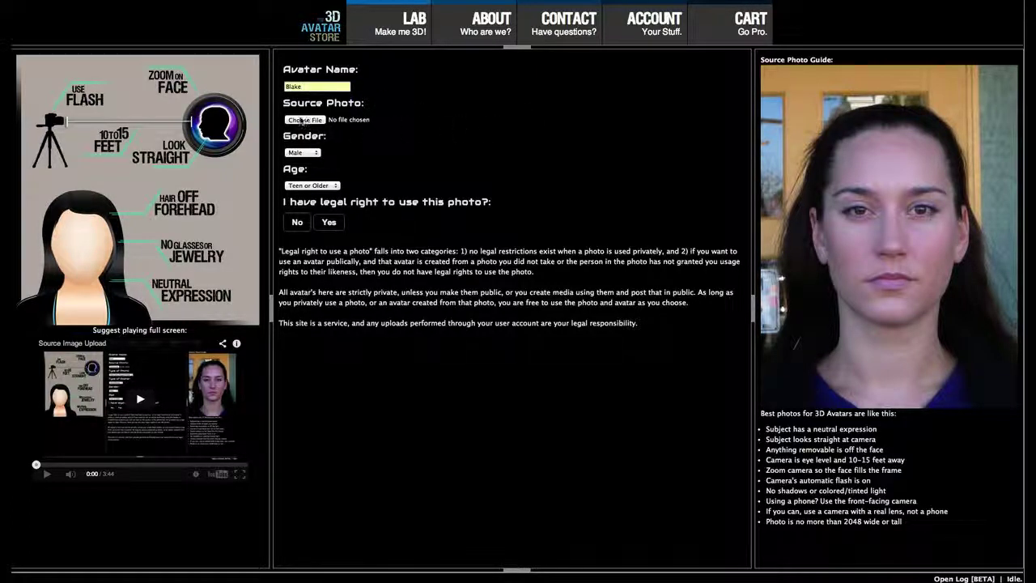
pyautogui.click(301, 120)
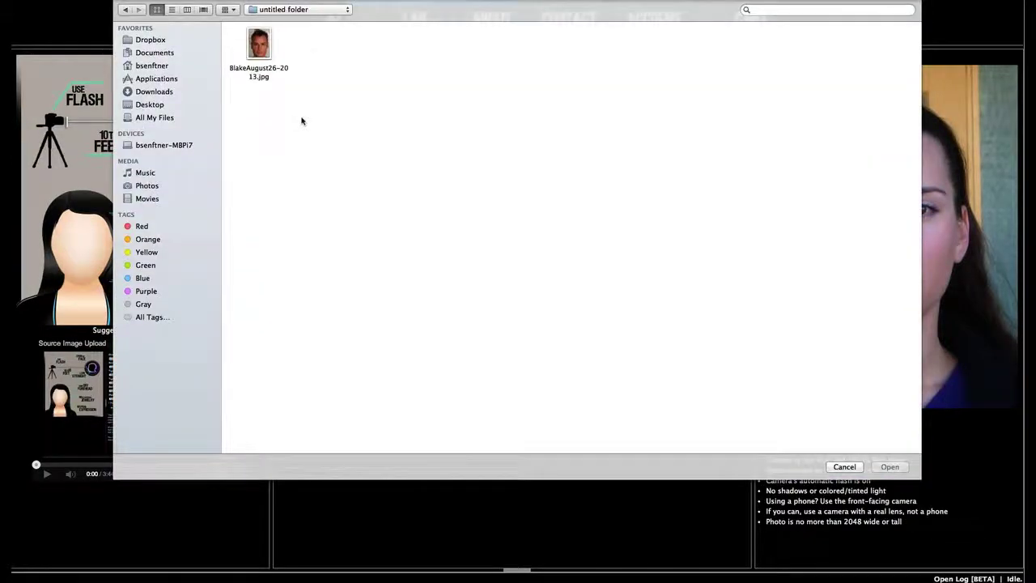
pyautogui.click(287, 73)
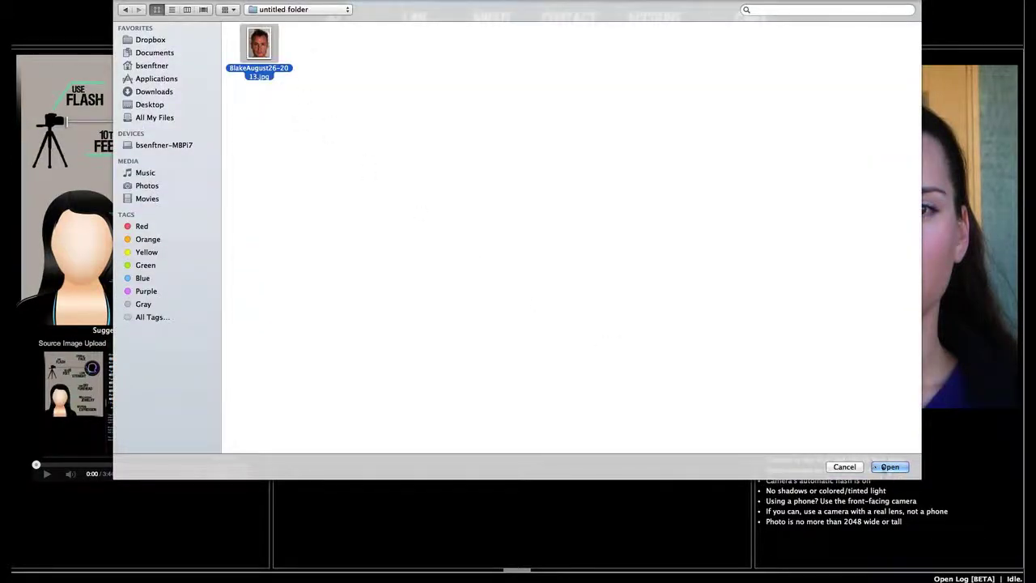
pyautogui.click(877, 467)
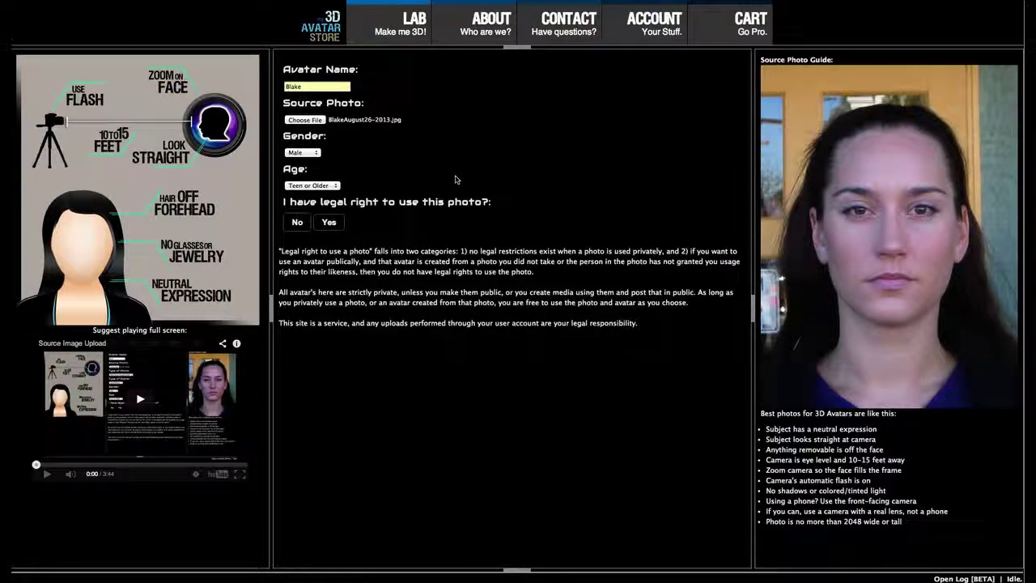
# Step: Keep the gender as Male and the age as Teen or Older, and confirm the legal right to use the photo
pyautogui.click(314, 152)
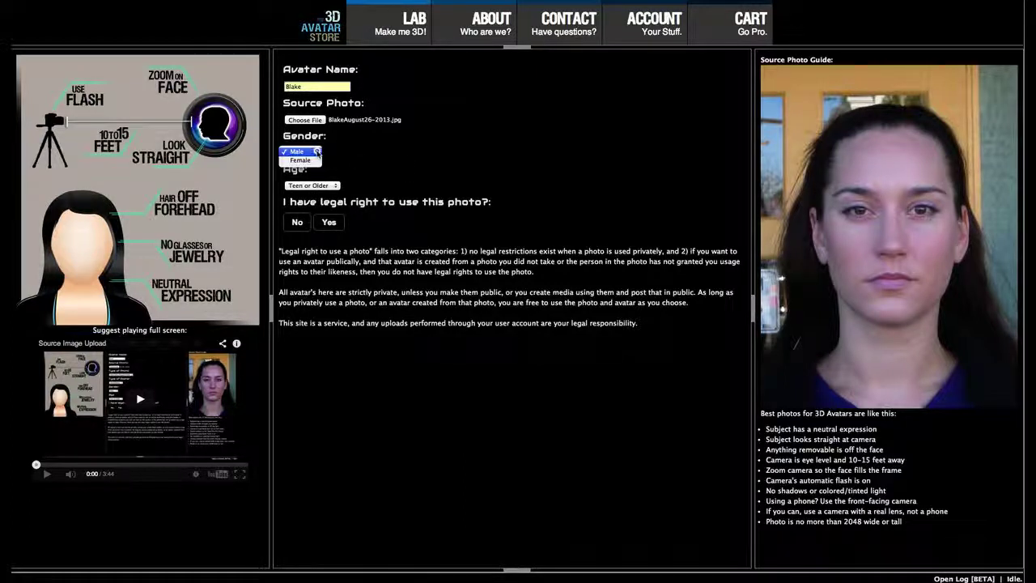
pyautogui.click(372, 151)
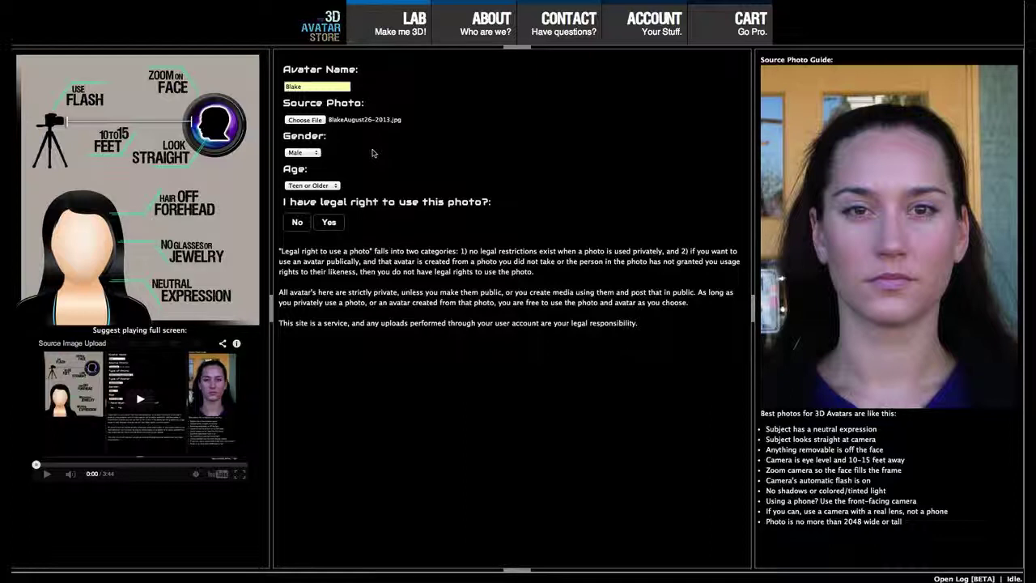
pyautogui.click(321, 185)
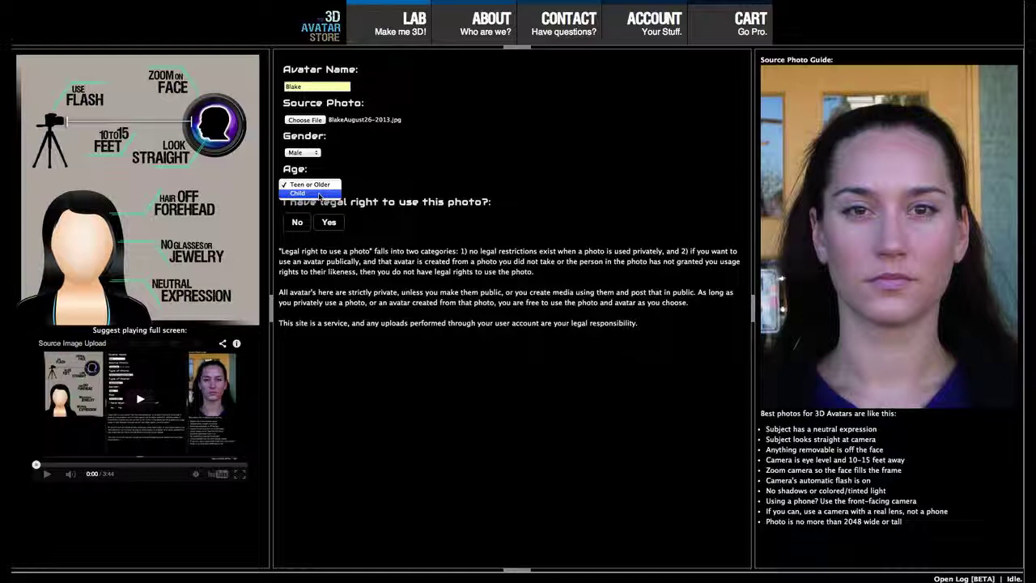
pyautogui.click(376, 187)
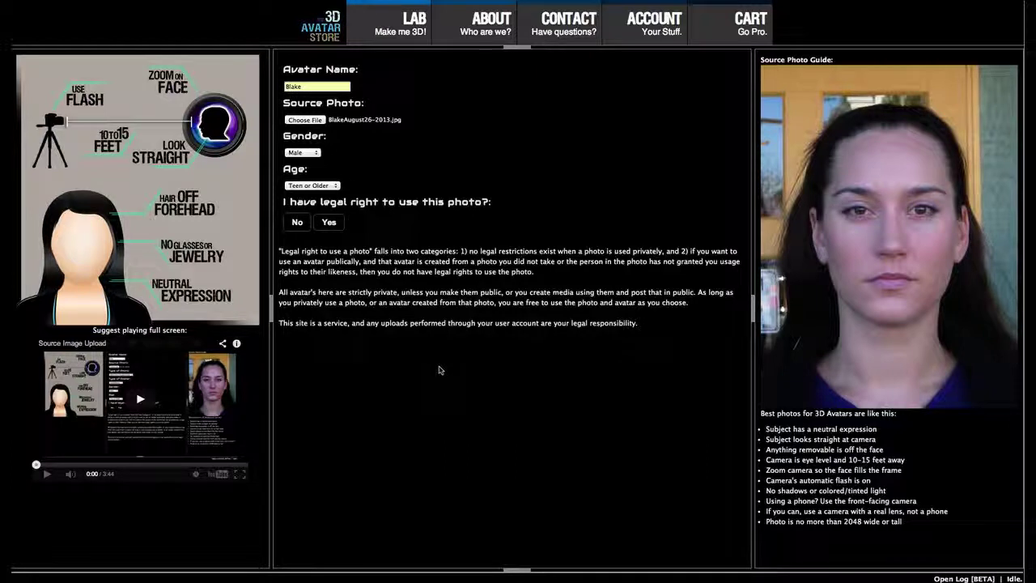
pyautogui.click(328, 223)
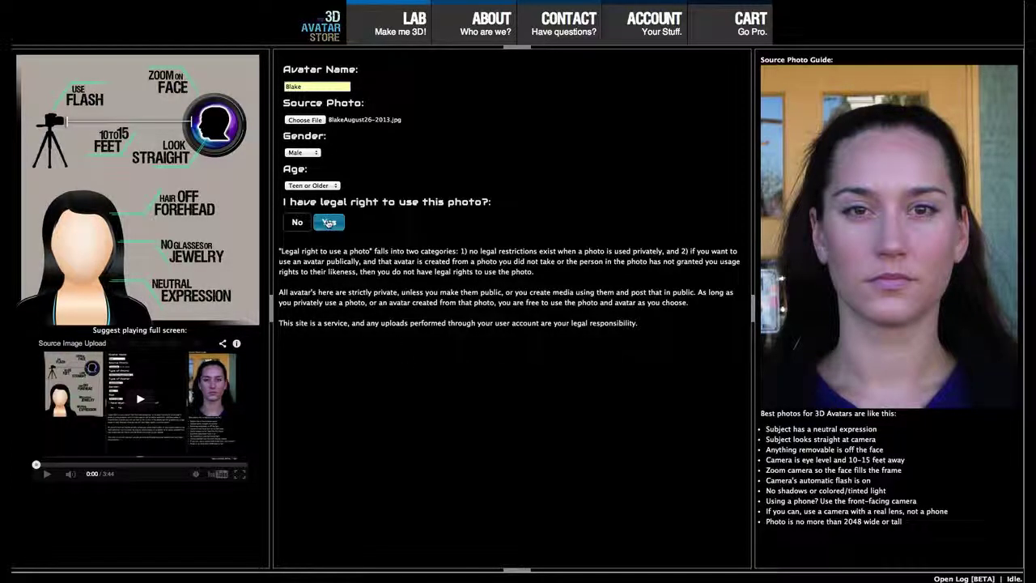
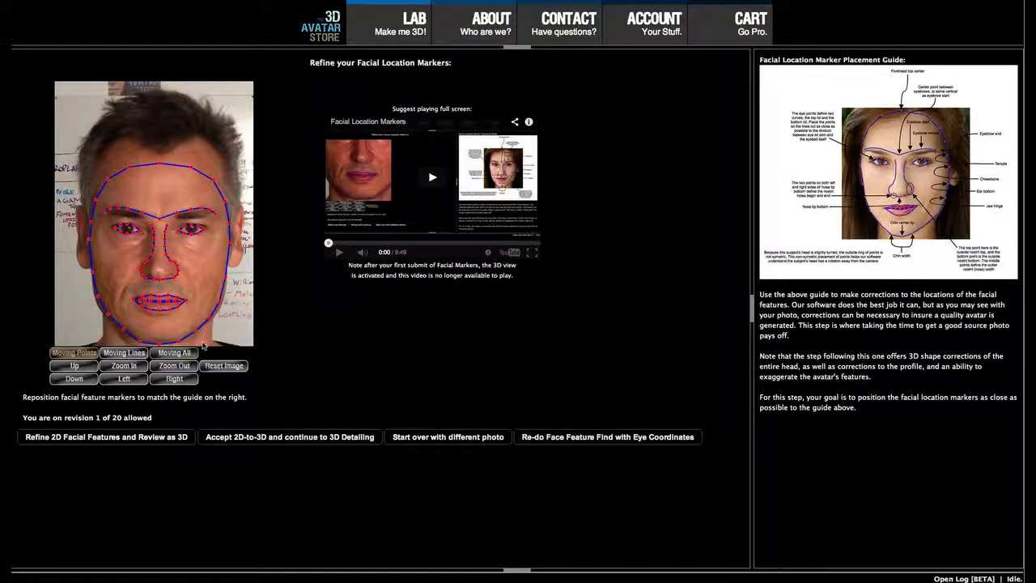
# Step: Reposition the jaw and chin markers so the face outline follows the jawline on both sides of the photo
pyautogui.scroll(3, 203, 345)
pyautogui.scroll(2, 204, 344)
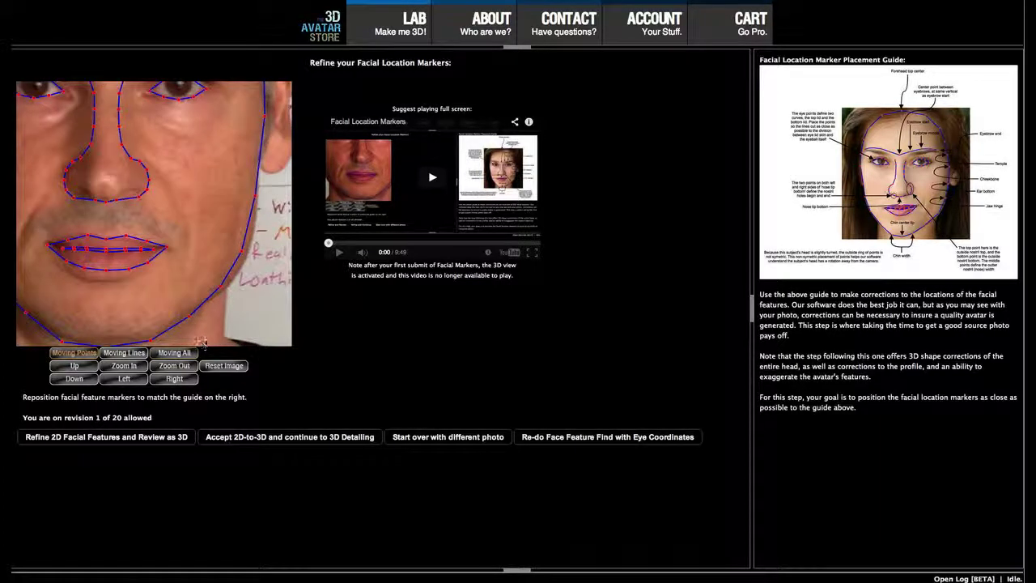
pyautogui.scroll(-5, 163, 295)
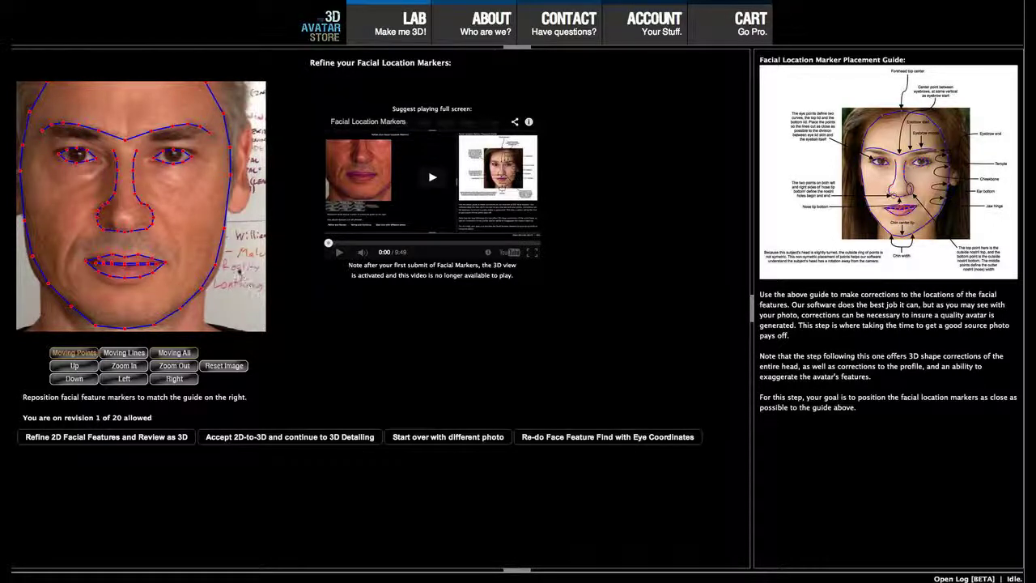
pyautogui.moveTo(215, 268); pyautogui.dragTo(204, 289)
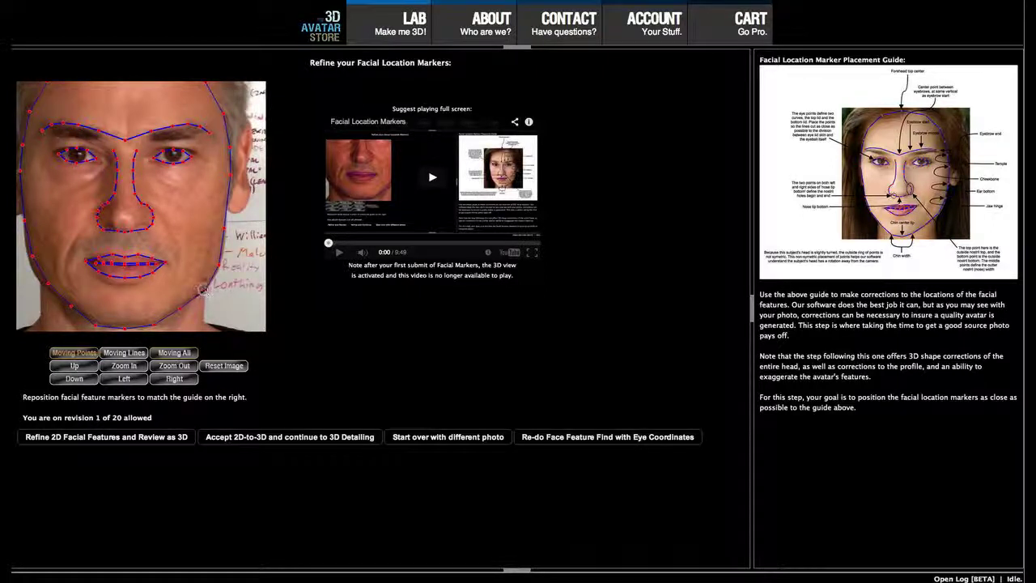
pyautogui.moveTo(134, 328); pyautogui.dragTo(125, 326)
pyautogui.moveTo(34, 262); pyautogui.dragTo(45, 287)
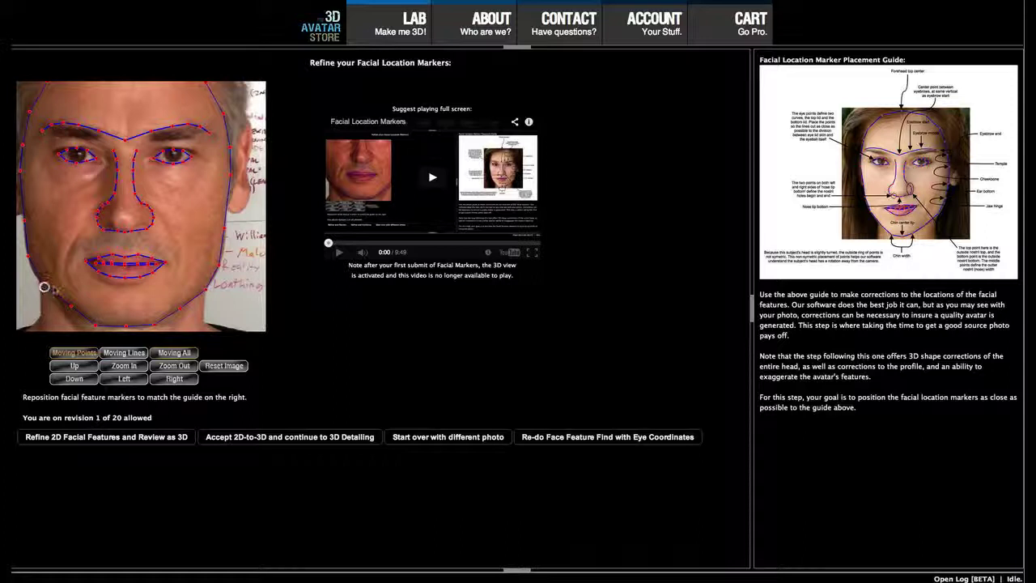
# Step: Adjust the mouth markers so the lines follow the upper lip, lower lip and mouth corners
pyautogui.scroll(3, 115, 298)
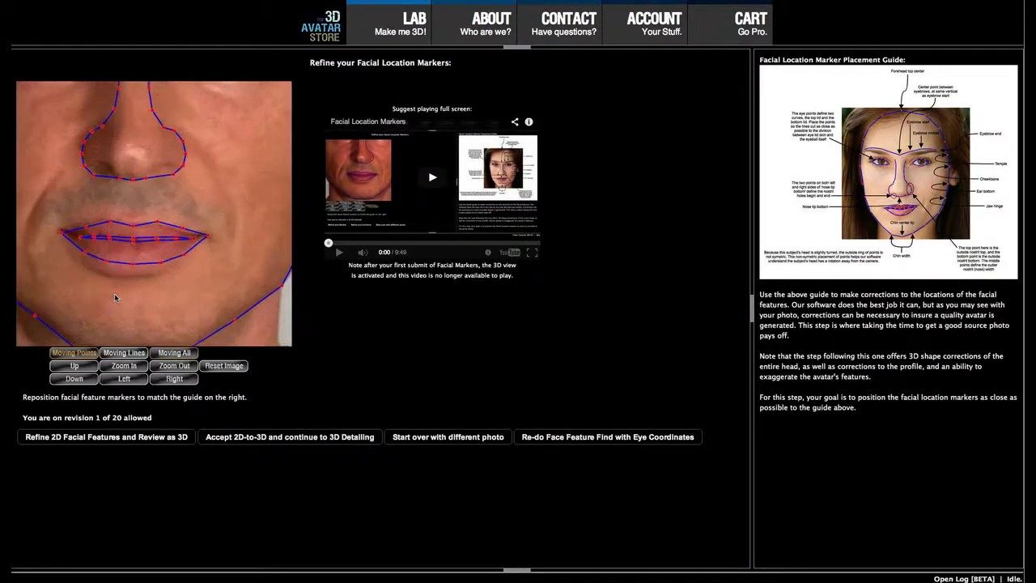
pyautogui.scroll(1, 115, 297)
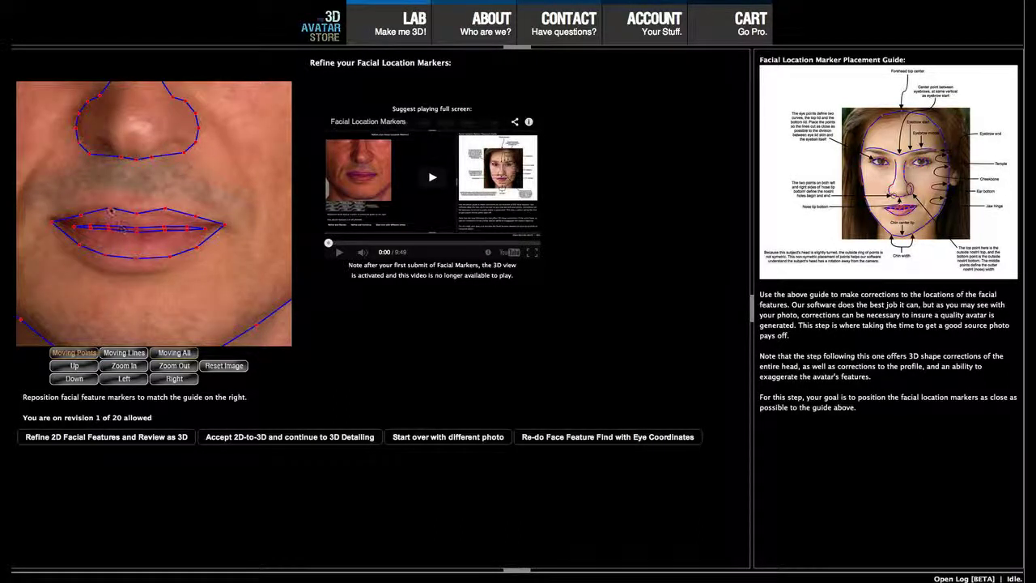
pyautogui.moveTo(108, 209); pyautogui.dragTo(78, 209)
pyautogui.moveTo(209, 235); pyautogui.dragTo(217, 228)
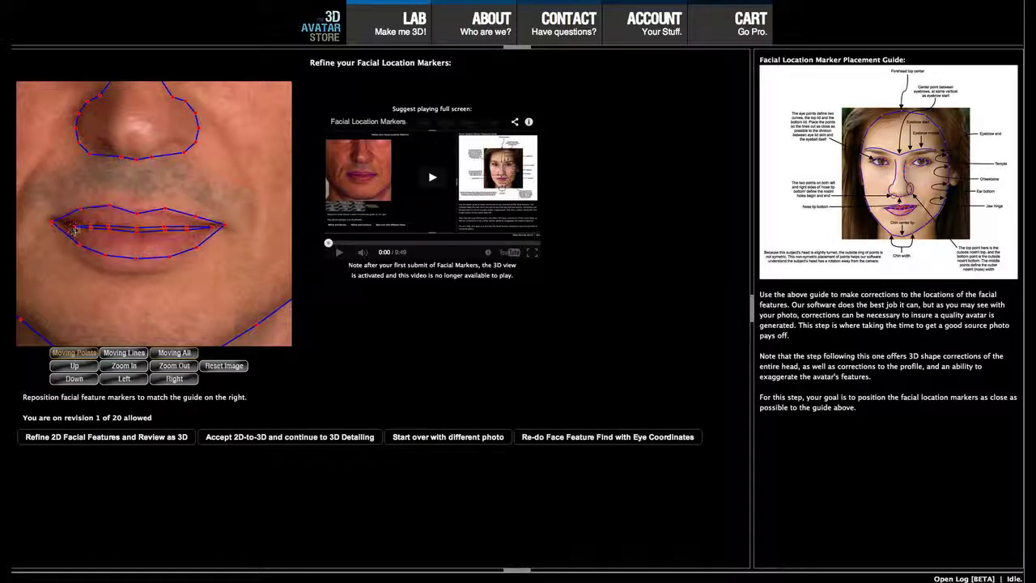
pyautogui.moveTo(71, 229)
pyautogui.mouseDown()
pyautogui.moveTo(165, 230)
pyautogui.moveTo(166, 261)
pyautogui.moveTo(105, 267)
pyautogui.moveTo(73, 242)
pyautogui.mouseUp()
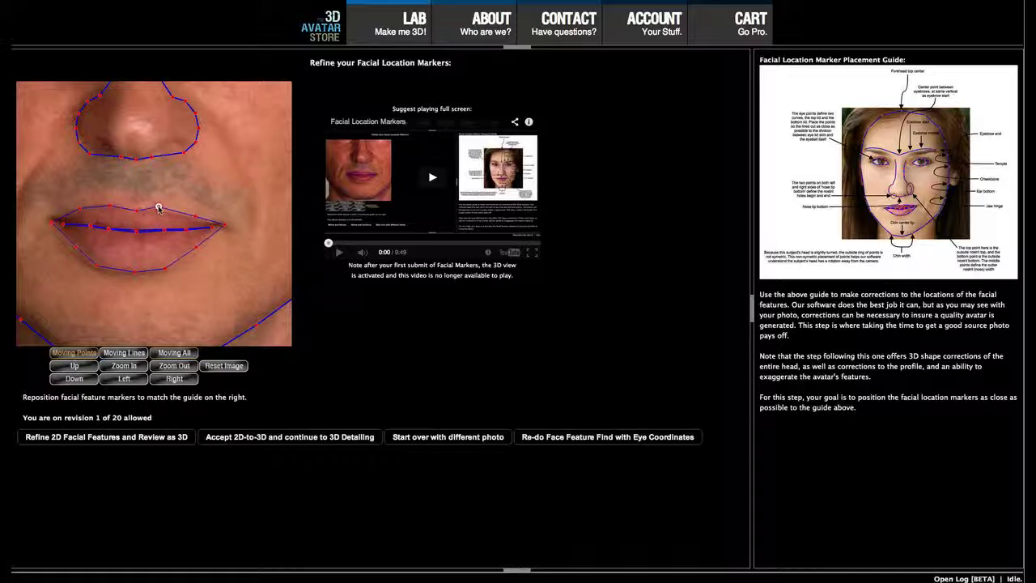
pyautogui.moveTo(232, 226); pyautogui.dragTo(219, 224)
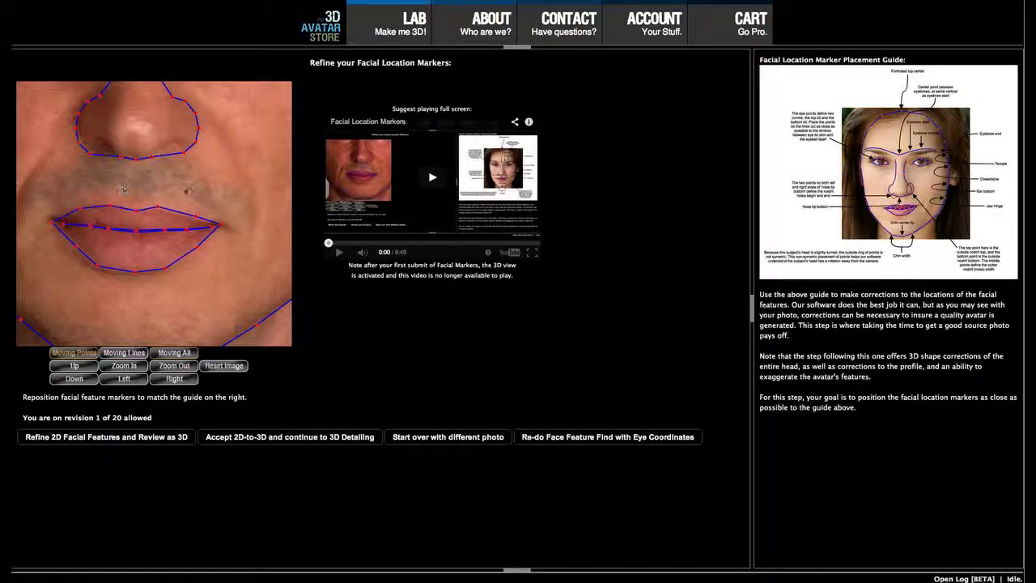
pyautogui.click(221, 365)
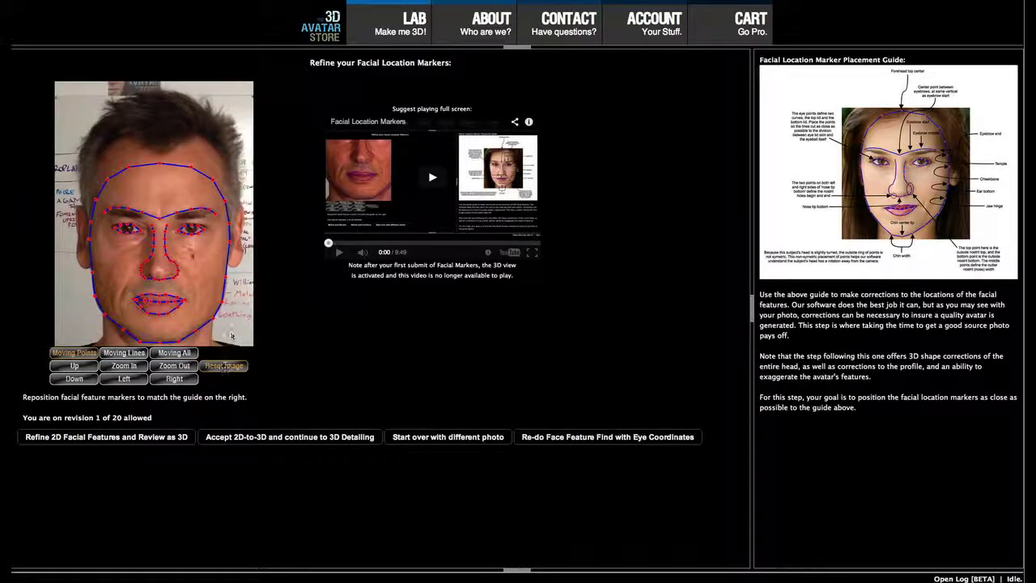
# Step: Move the outer corner markers of both eyes to match the eyelid corners in the photo
pyautogui.scroll(1, 174, 246)
pyautogui.scroll(2, 175, 244)
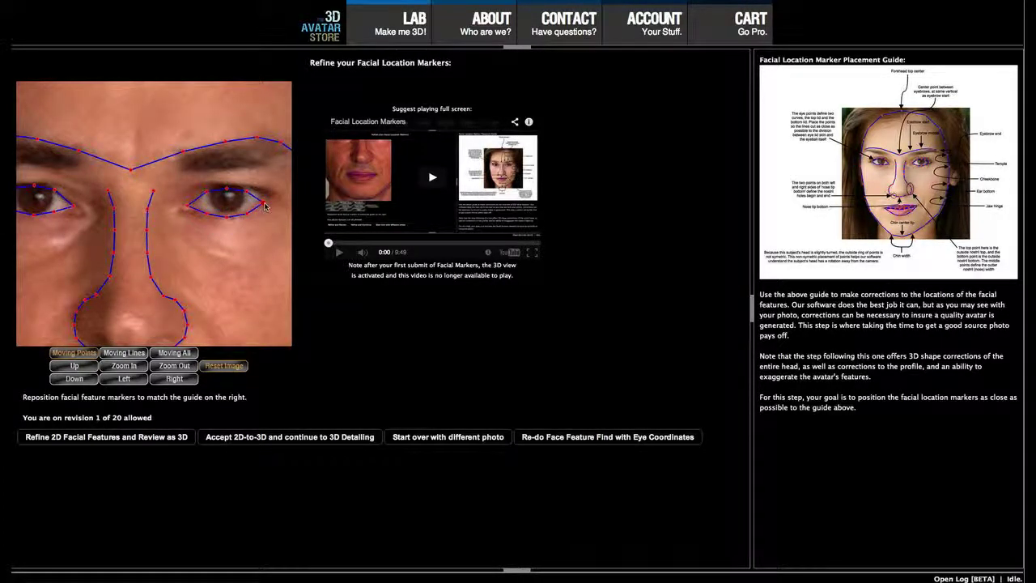
pyautogui.moveTo(263, 201); pyautogui.dragTo(264, 197)
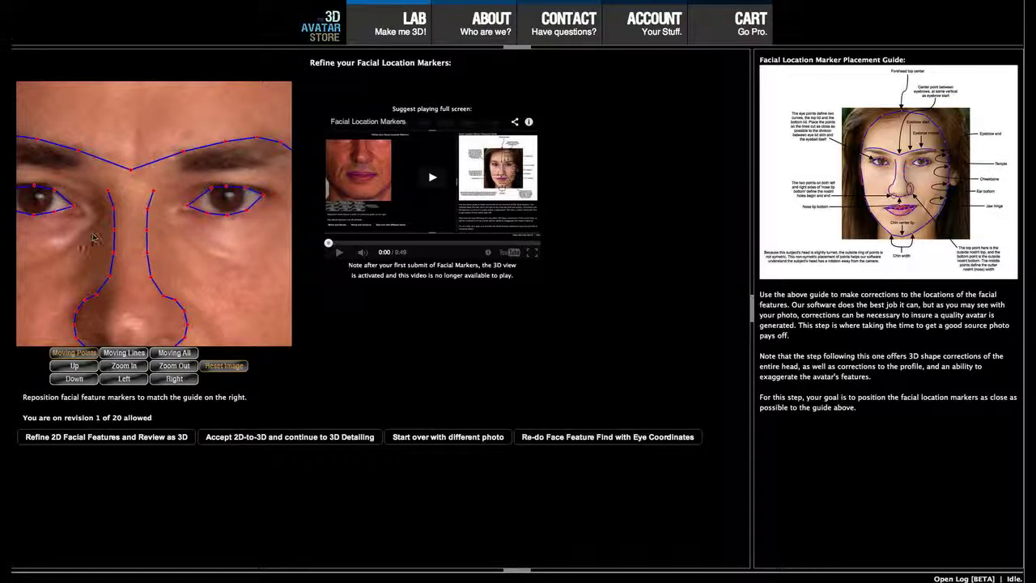
pyautogui.scroll(-2, 86, 245)
pyautogui.scroll(-1, 86, 245)
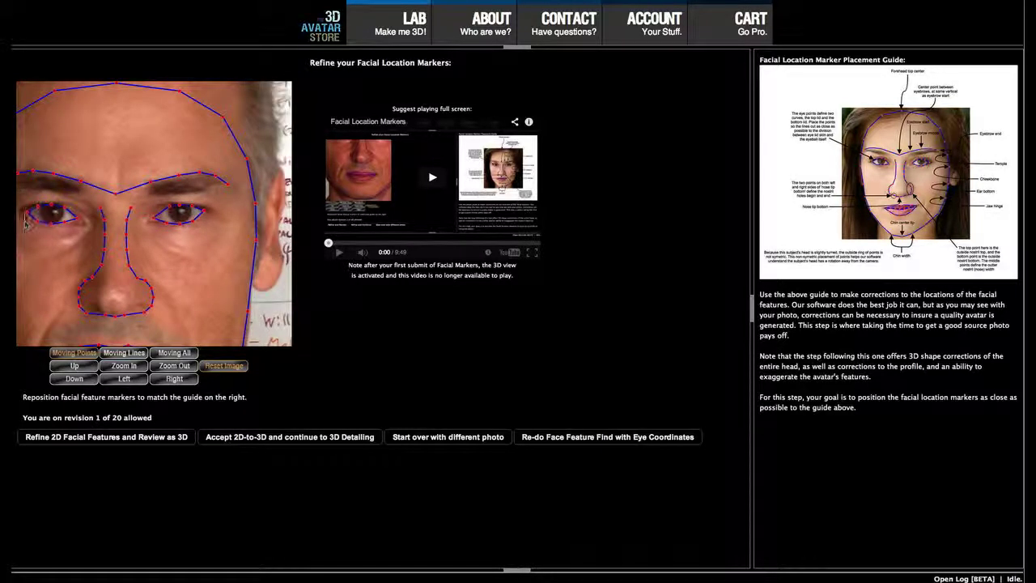
pyautogui.moveTo(27, 212)
pyautogui.mouseDown()
pyautogui.moveTo(34, 205)
pyautogui.moveTo(37, 218)
pyautogui.mouseUp()
pyautogui.click(222, 366)
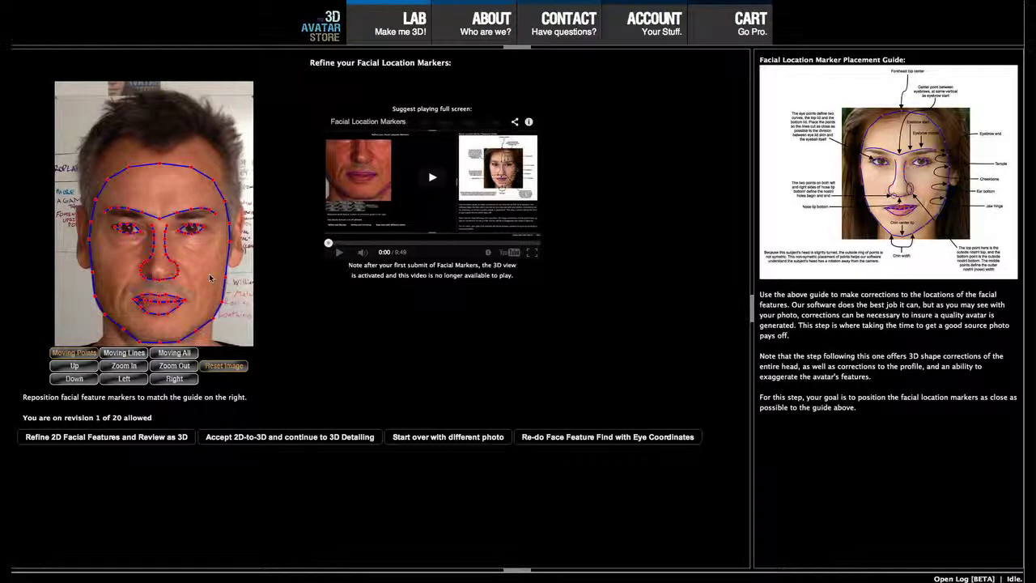
# Step: Refine the 2D facial features with the corrected markers and review the generated face in 3D
pyautogui.click(105, 441)
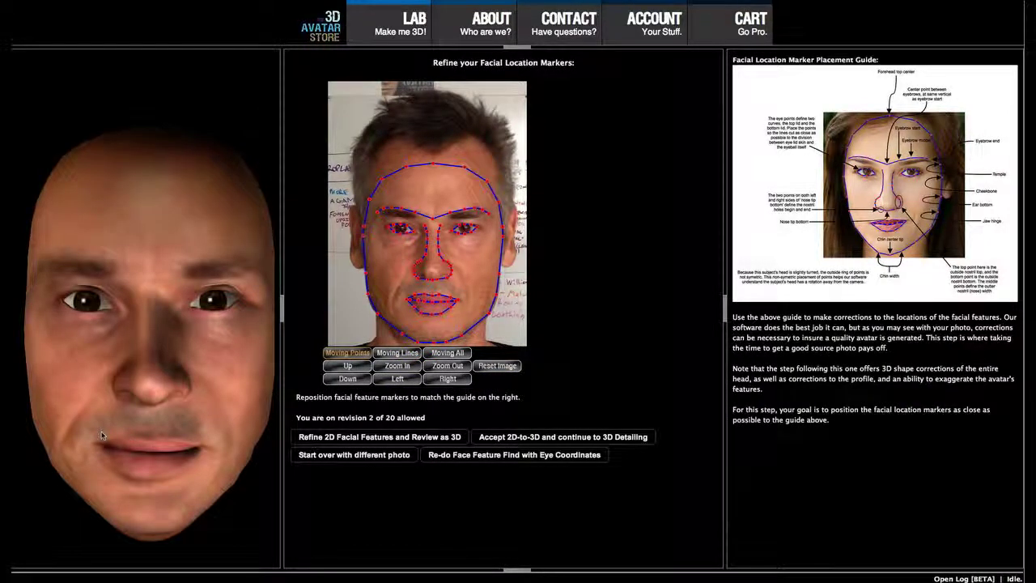
pyautogui.scroll(-3, 155, 373)
pyautogui.moveTo(155, 373); pyautogui.dragTo(166, 394)
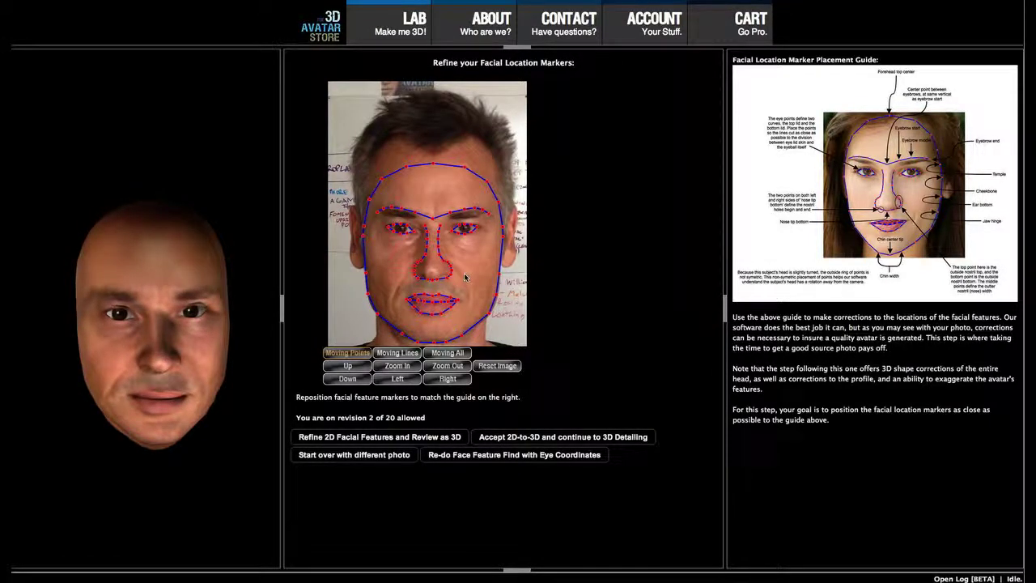
pyautogui.scroll(2, 463, 276)
pyautogui.scroll(2, 464, 277)
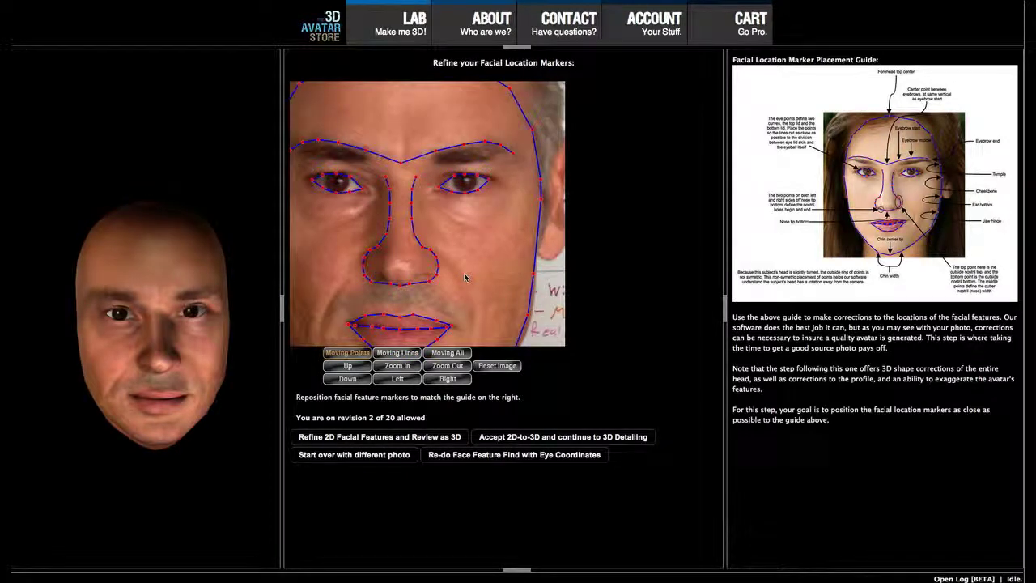
pyautogui.scroll(-4, 463, 277)
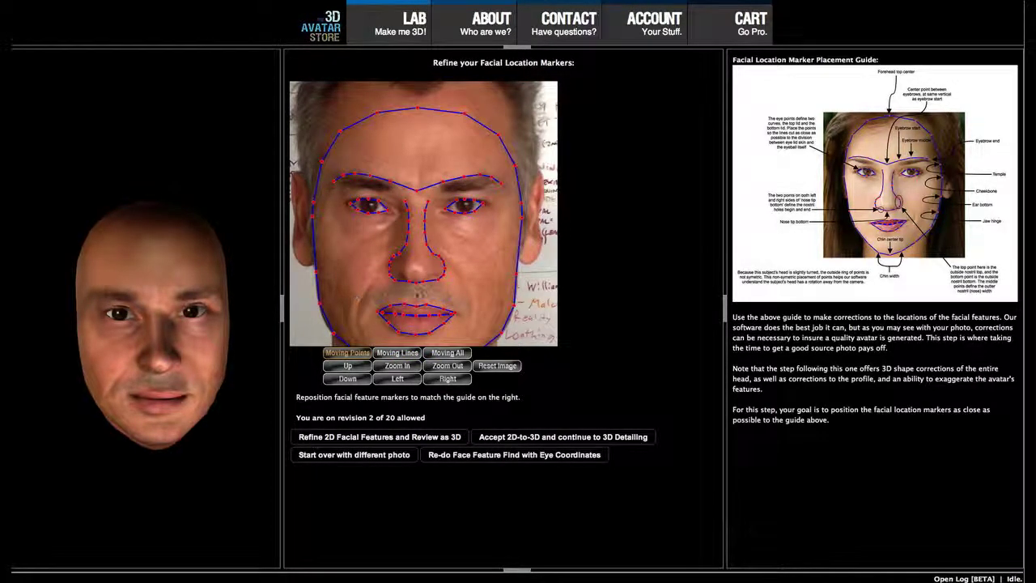
pyautogui.scroll(-3, 495, 287)
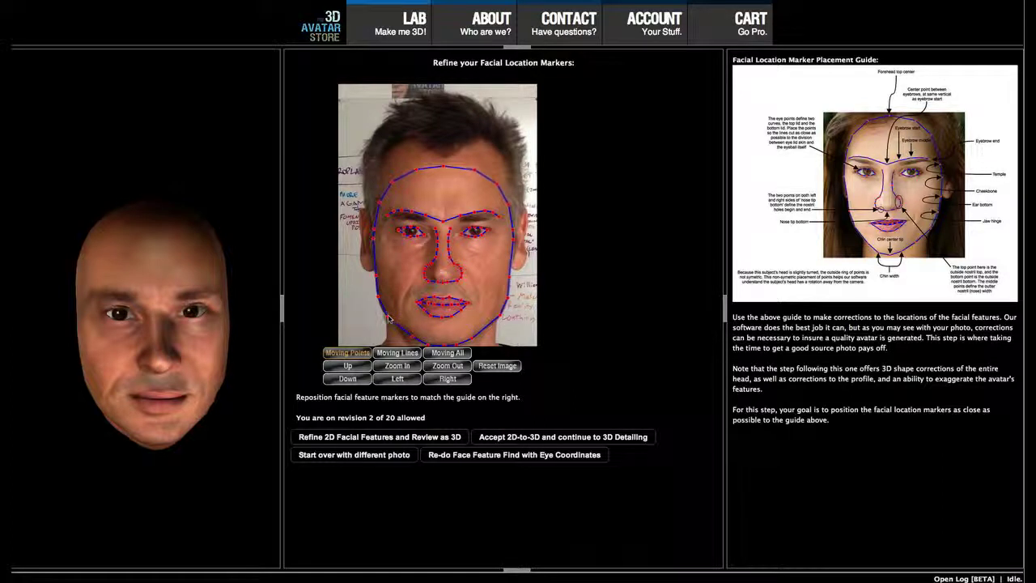
pyautogui.click(497, 366)
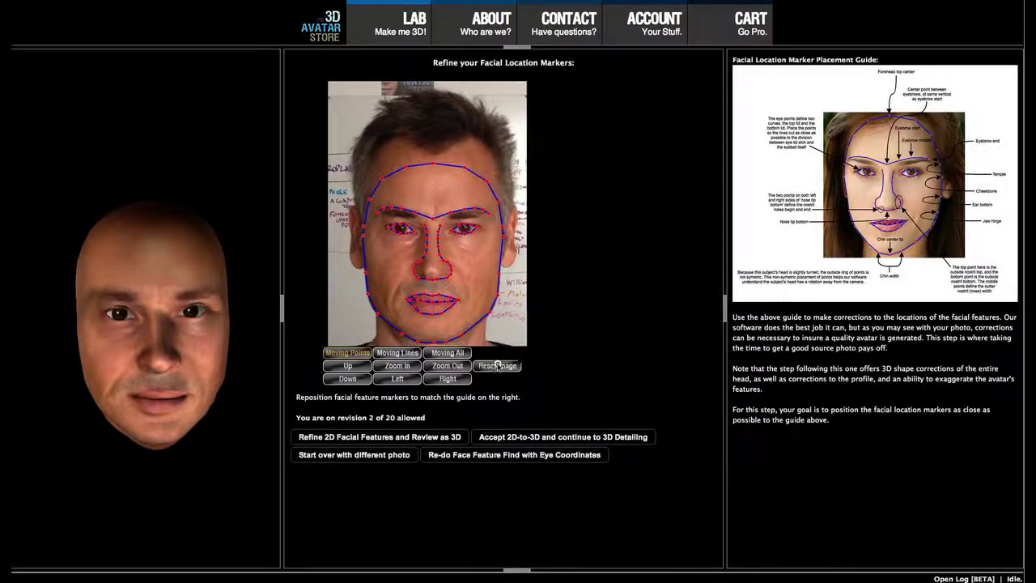
# Step: Fine-tune the jawline markers between the ear and chin on the photo's left side to follow the jaw edge
pyautogui.scroll(4, 385, 344)
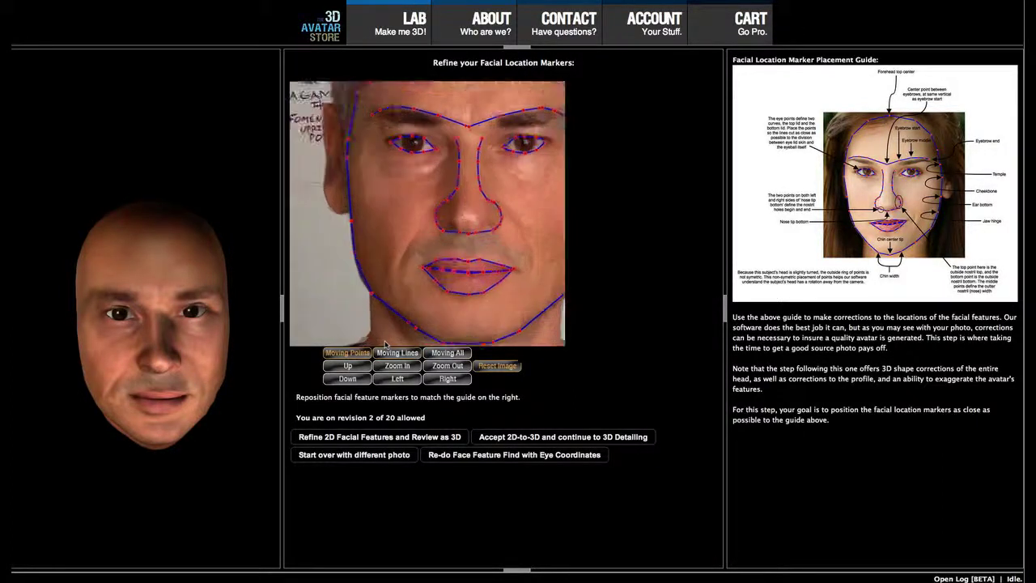
pyautogui.scroll(5, 385, 344)
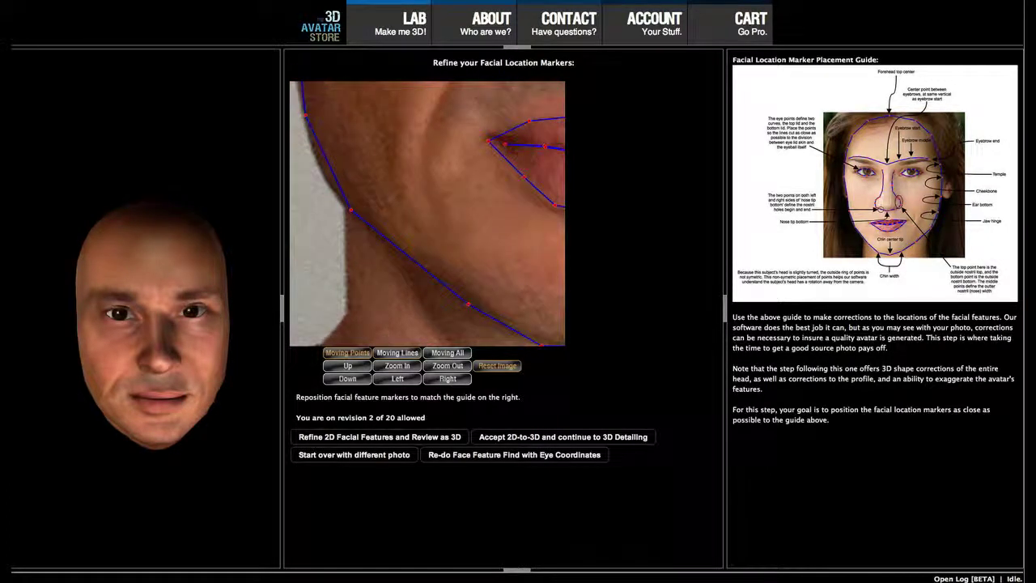
pyautogui.click(468, 308)
pyautogui.moveTo(462, 309)
pyautogui.mouseDown()
pyautogui.moveTo(474, 353)
pyautogui.moveTo(433, 331)
pyautogui.moveTo(426, 299)
pyautogui.moveTo(437, 319)
pyautogui.moveTo(467, 309)
pyautogui.mouseUp()
pyautogui.moveTo(466, 305)
pyautogui.mouseDown()
pyautogui.moveTo(479, 322)
pyautogui.moveTo(450, 297)
pyautogui.moveTo(465, 303)
pyautogui.mouseUp()
pyautogui.moveTo(464, 303); pyautogui.dragTo(462, 299)
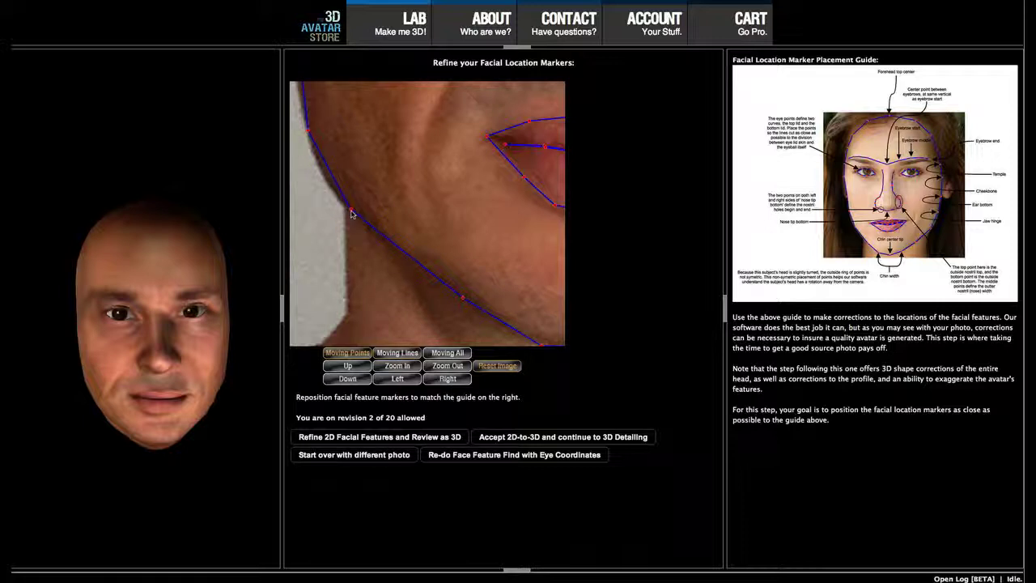
pyautogui.moveTo(350, 212); pyautogui.dragTo(334, 193)
pyautogui.scroll(-2, 321, 251)
pyautogui.scroll(-2, 322, 251)
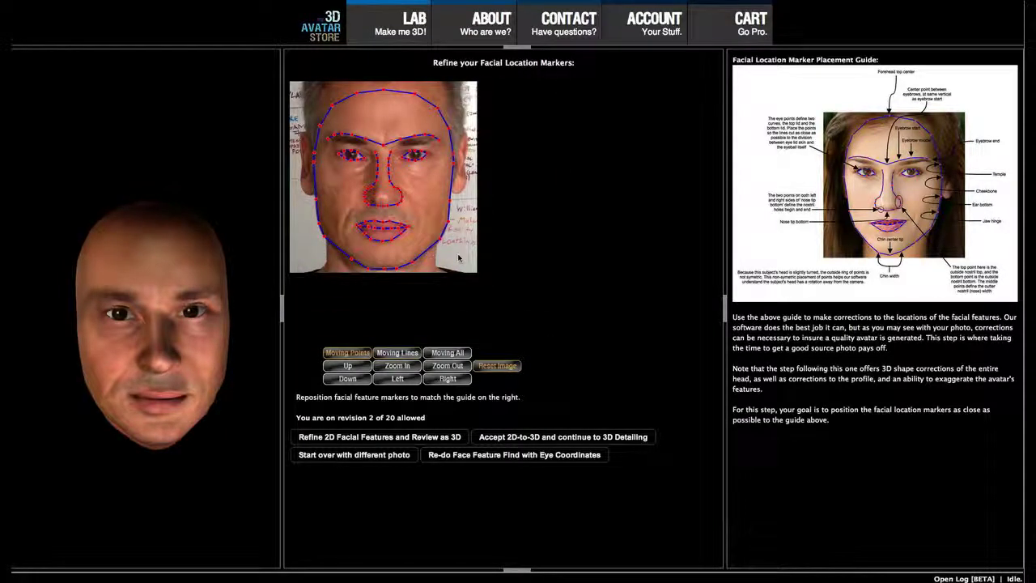
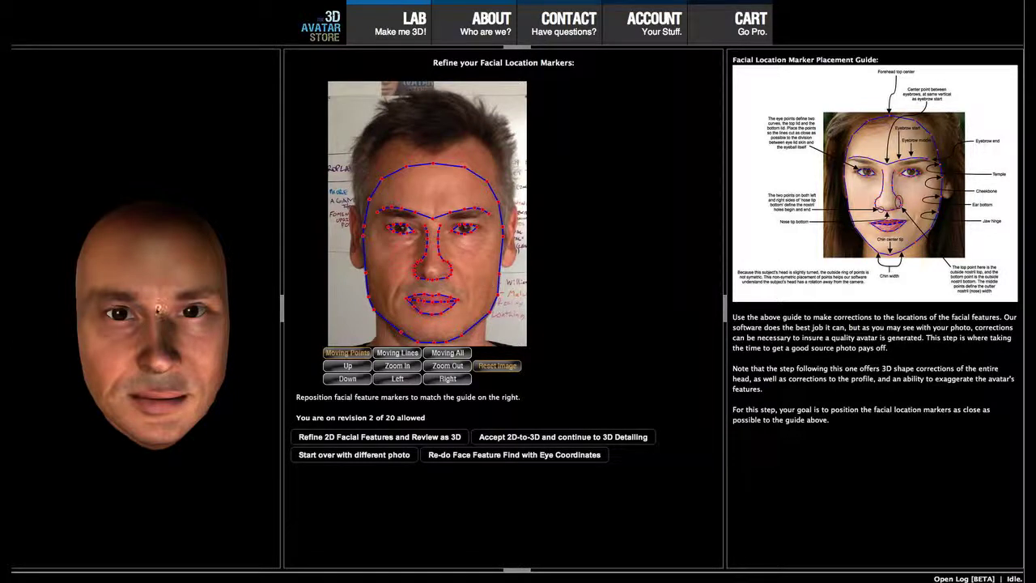
# Step: Accept the 2D-to-3D conversion of the face and continue to 3D detailing
pyautogui.moveTo(157, 300)
pyautogui.mouseDown()
pyautogui.moveTo(184, 299)
pyautogui.moveTo(137, 305)
pyautogui.moveTo(173, 306)
pyautogui.mouseUp()
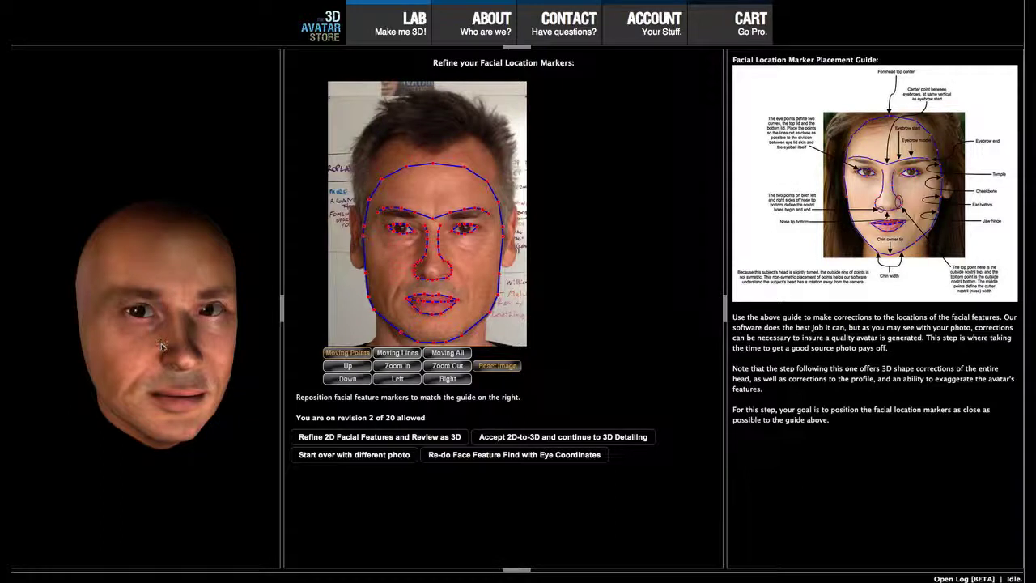
pyautogui.click(565, 441)
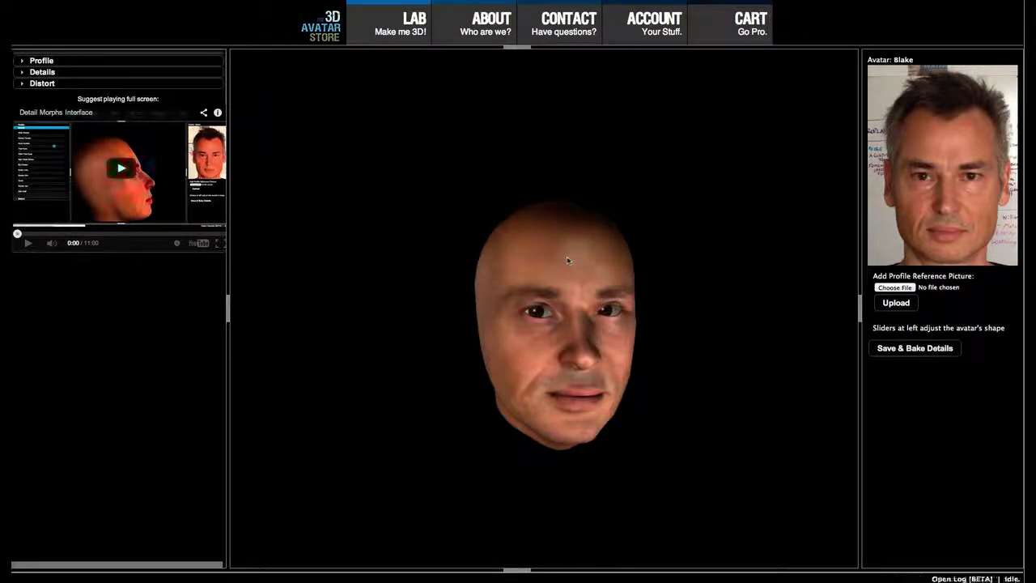
pyautogui.moveTo(588, 335); pyautogui.dragTo(638, 354)
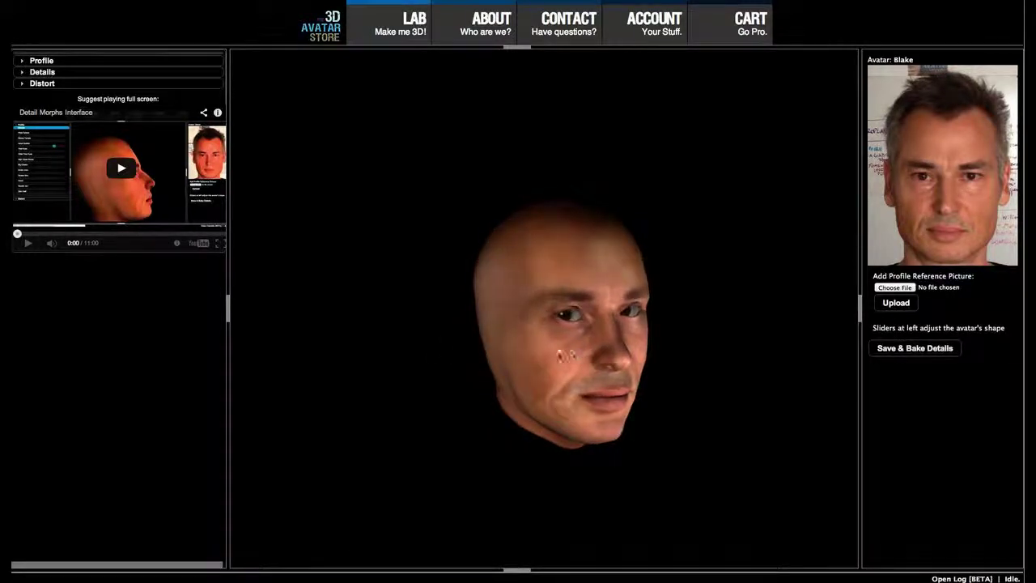
pyautogui.moveTo(566, 354); pyautogui.dragTo(532, 347)
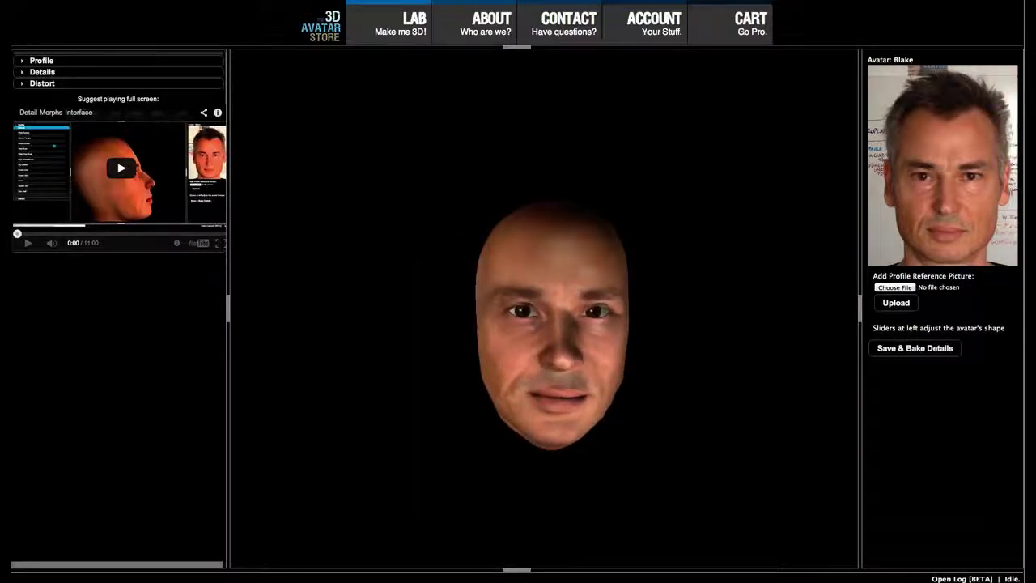
# Step: Show the Profile morphs with the head in side view and enlarge the reference photo for comparison
pyautogui.click(39, 61)
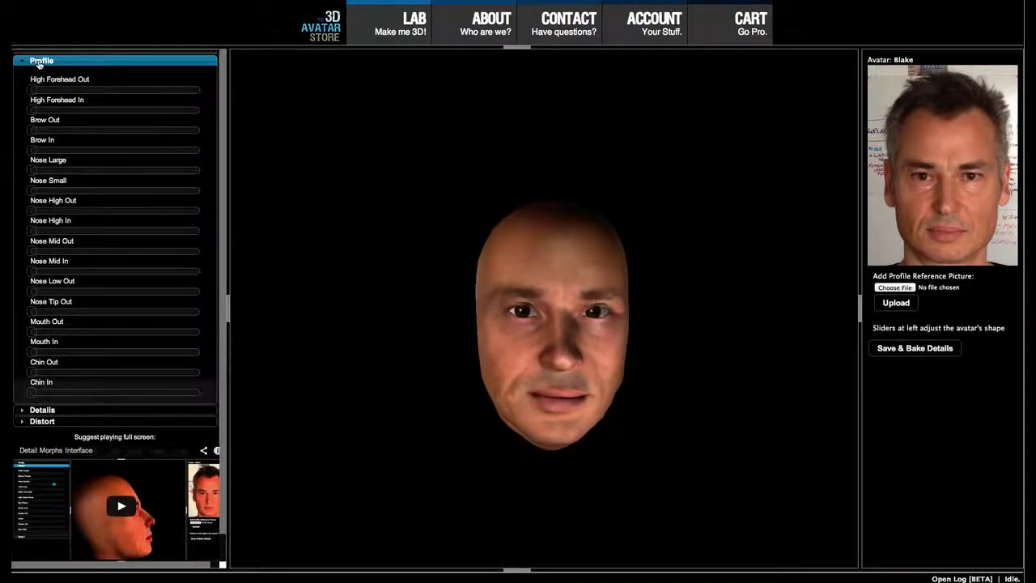
pyautogui.moveTo(652, 273); pyautogui.dragTo(768, 271)
pyautogui.moveTo(557, 280); pyautogui.dragTo(668, 302)
pyautogui.scroll(5, 591, 331)
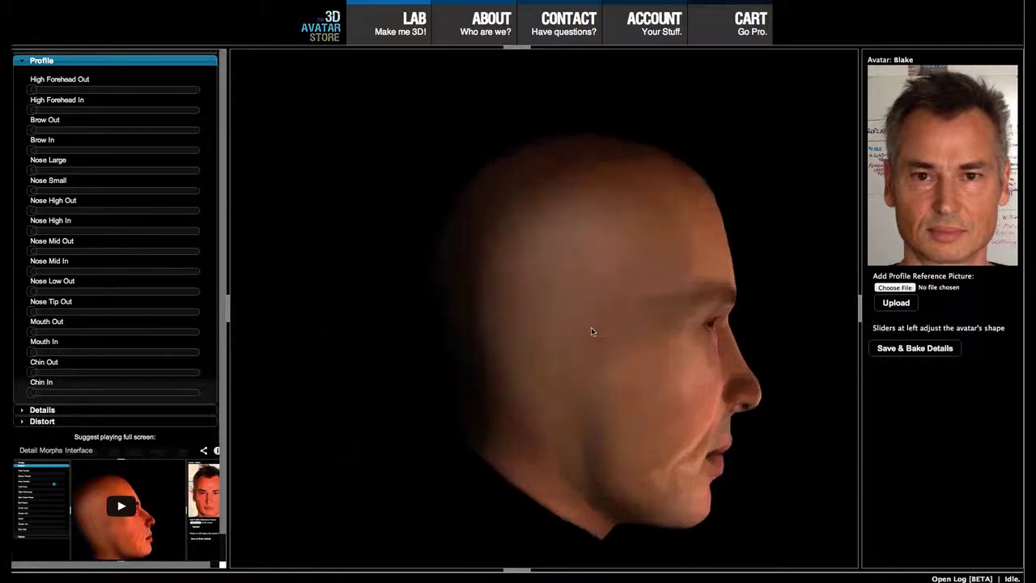
pyautogui.scroll(-5, 622, 322)
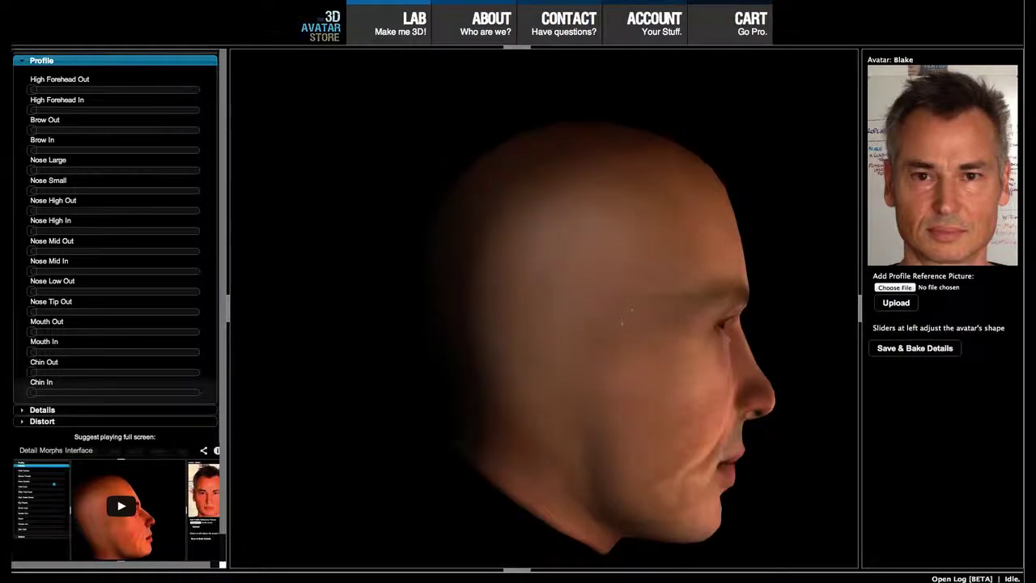
pyautogui.moveTo(624, 300); pyautogui.dragTo(494, 305)
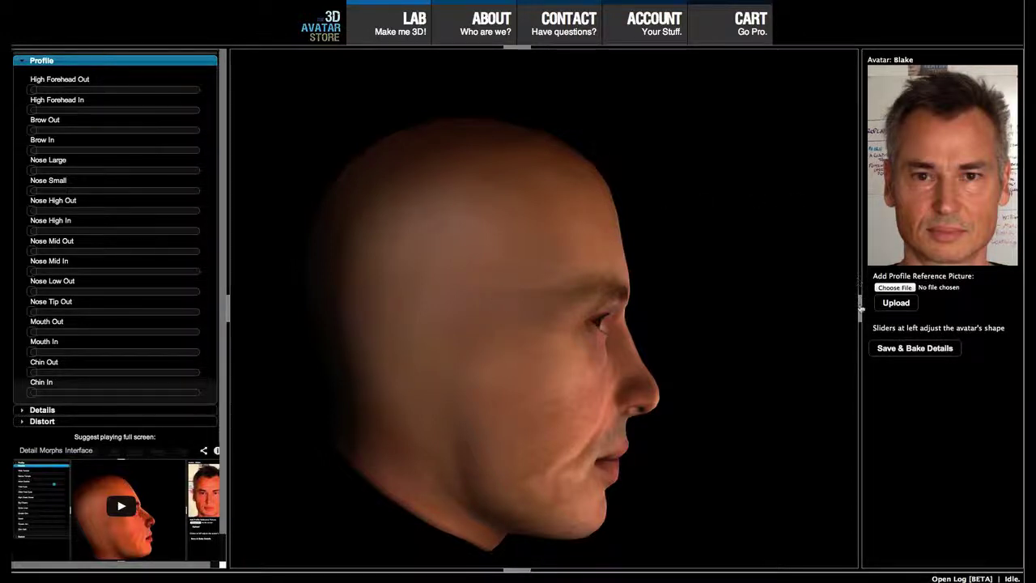
pyautogui.moveTo(858, 301); pyautogui.dragTo(682, 307)
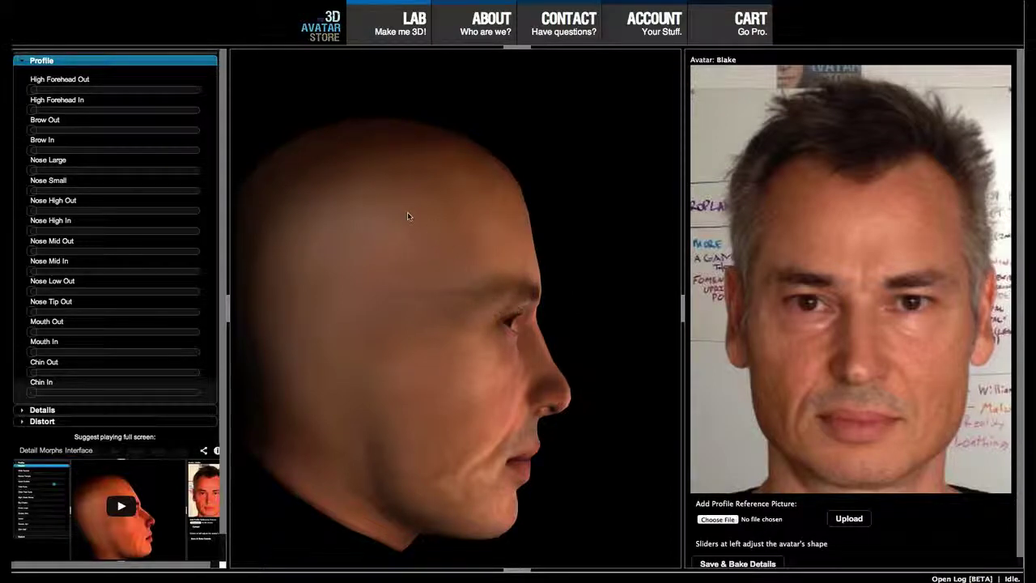
# Step: Raise the Asian Eyelids detail to about 80% and Smile Lines to the maximum
pyautogui.click(46, 409)
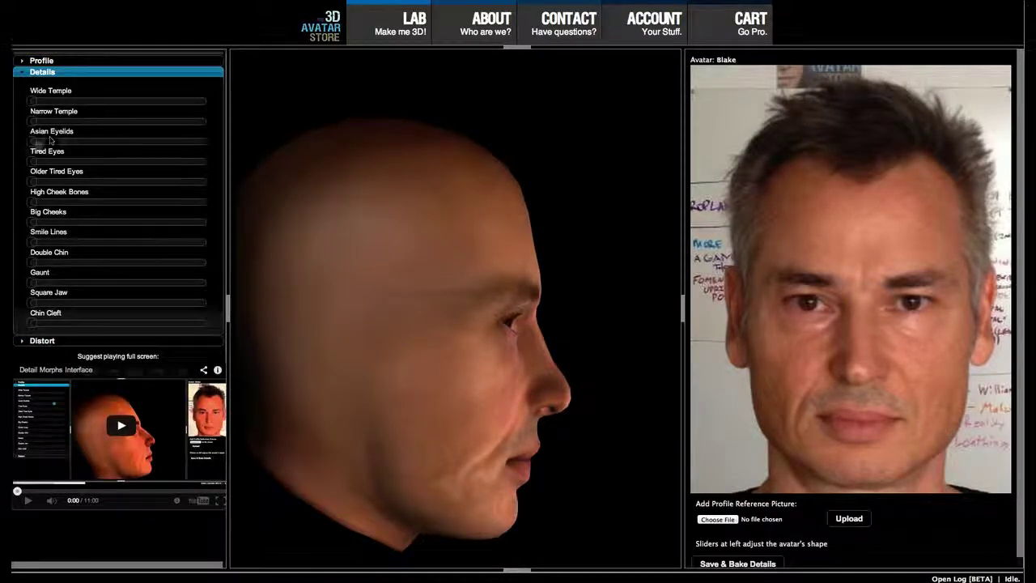
pyautogui.moveTo(65, 144); pyautogui.dragTo(172, 145)
pyautogui.moveTo(32, 242); pyautogui.dragTo(248, 238)
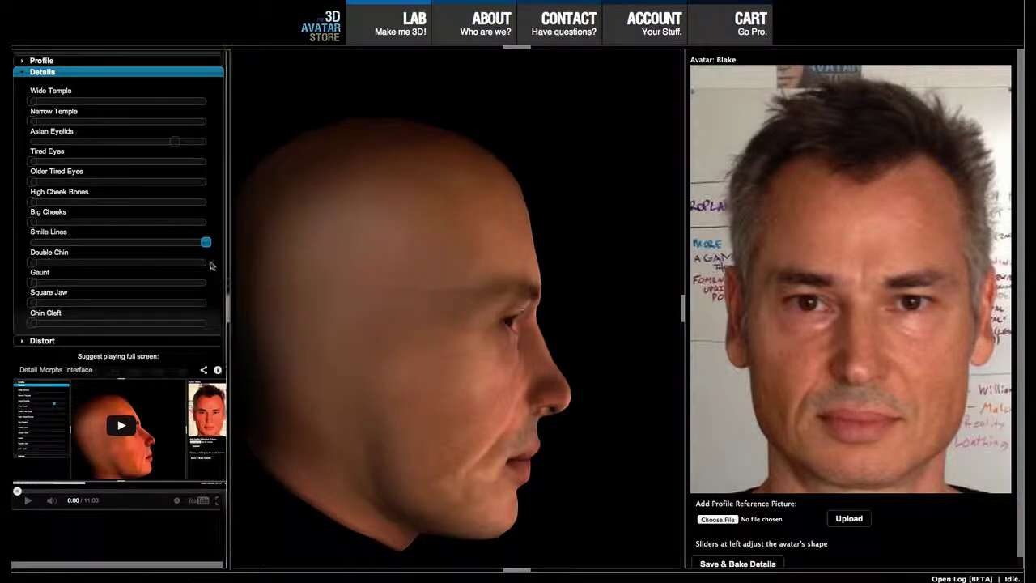
pyautogui.moveTo(207, 242)
pyautogui.mouseDown()
pyautogui.moveTo(123, 246)
pyautogui.moveTo(217, 254)
pyautogui.mouseUp()
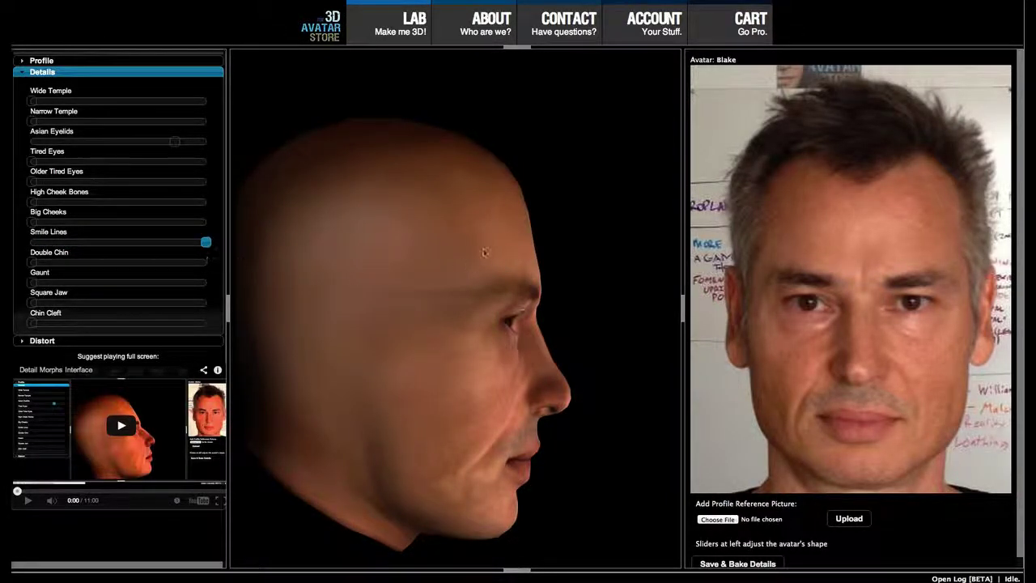
# Step: Set the Chin Cleft detail to slightly under half while viewing the face from the front
pyautogui.moveTo(484, 253); pyautogui.dragTo(185, 215)
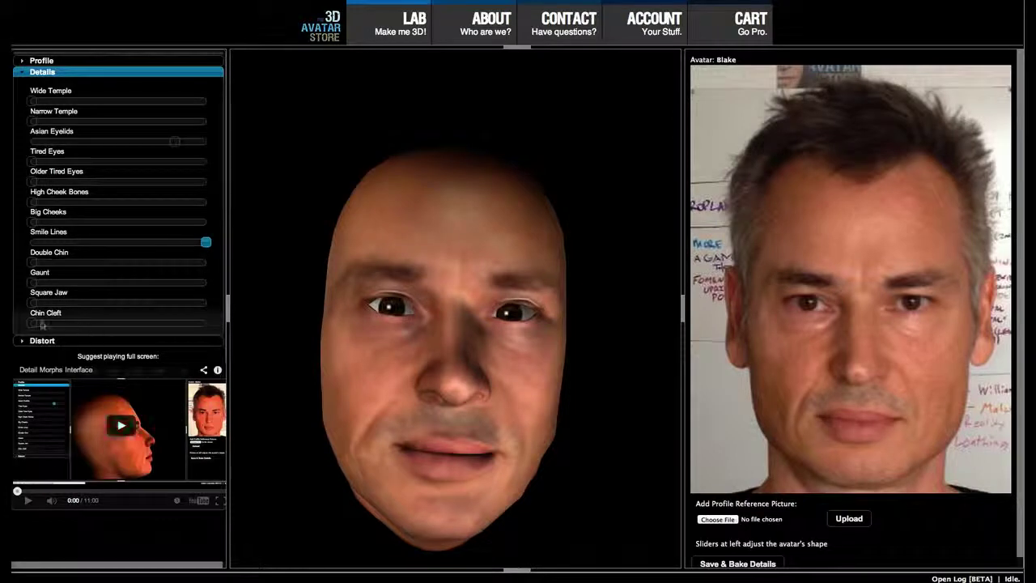
pyautogui.moveTo(43, 324); pyautogui.dragTo(131, 326)
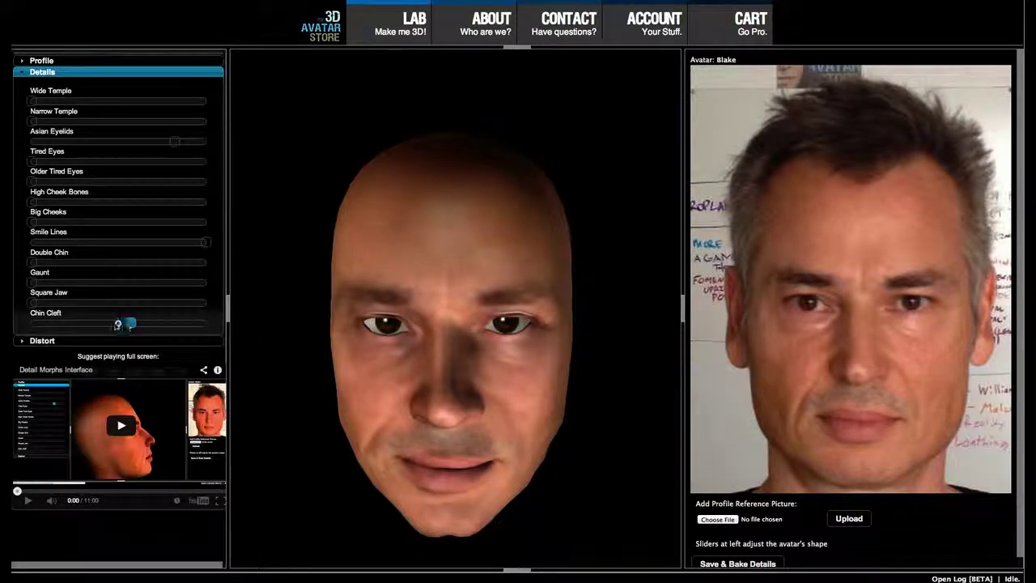
pyautogui.moveTo(117, 325)
pyautogui.mouseDown()
pyautogui.moveTo(73, 324)
pyautogui.moveTo(117, 324)
pyautogui.mouseUp()
pyautogui.moveTo(104, 324); pyautogui.dragTo(111, 323)
# Step: Adjust the nose in side view with Nose Mid Out at about a third and Nose Large at about a fifth
pyautogui.moveTo(473, 369); pyautogui.dragTo(558, 348)
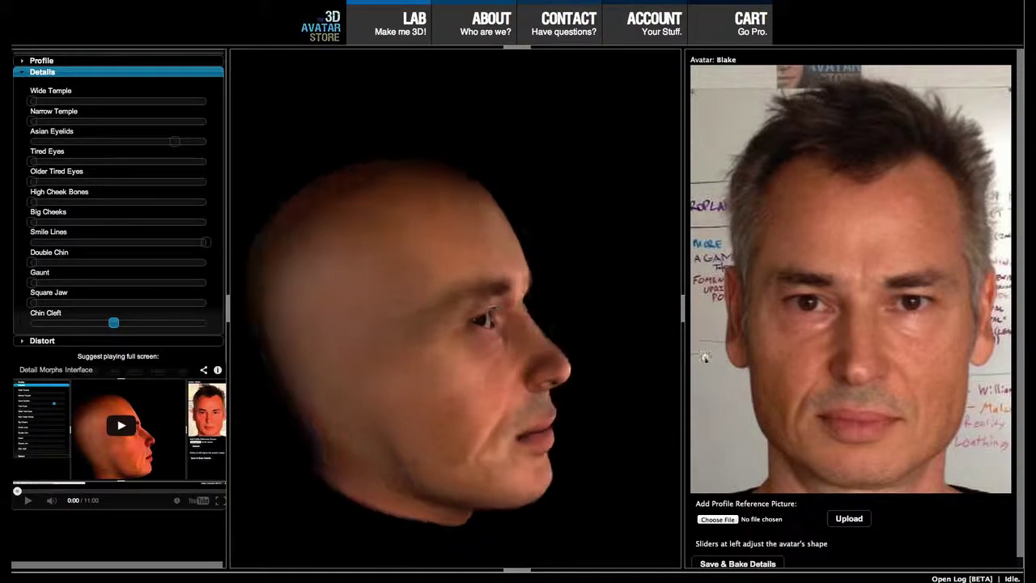
pyautogui.moveTo(358, 266); pyautogui.dragTo(407, 229)
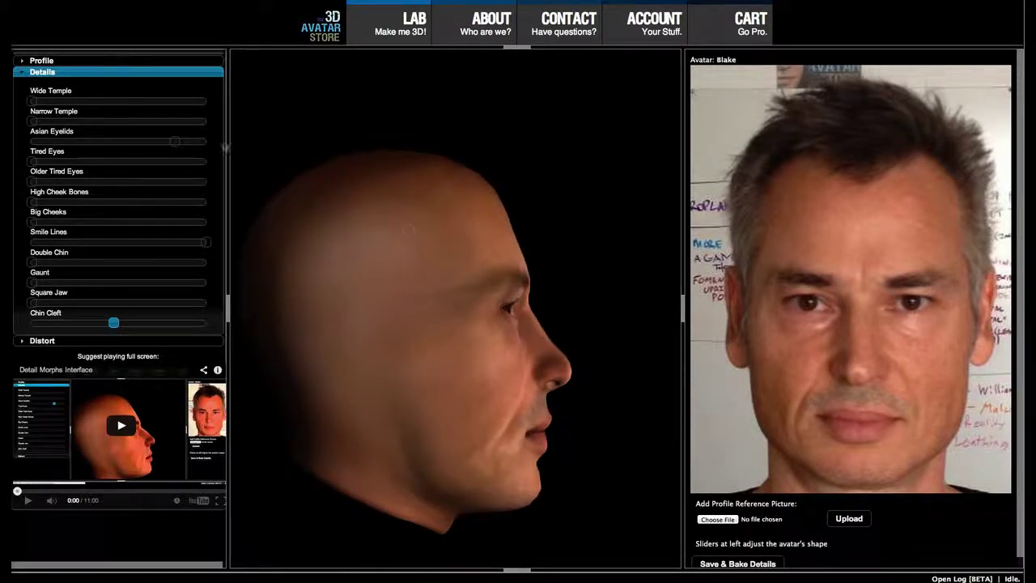
pyautogui.click(43, 60)
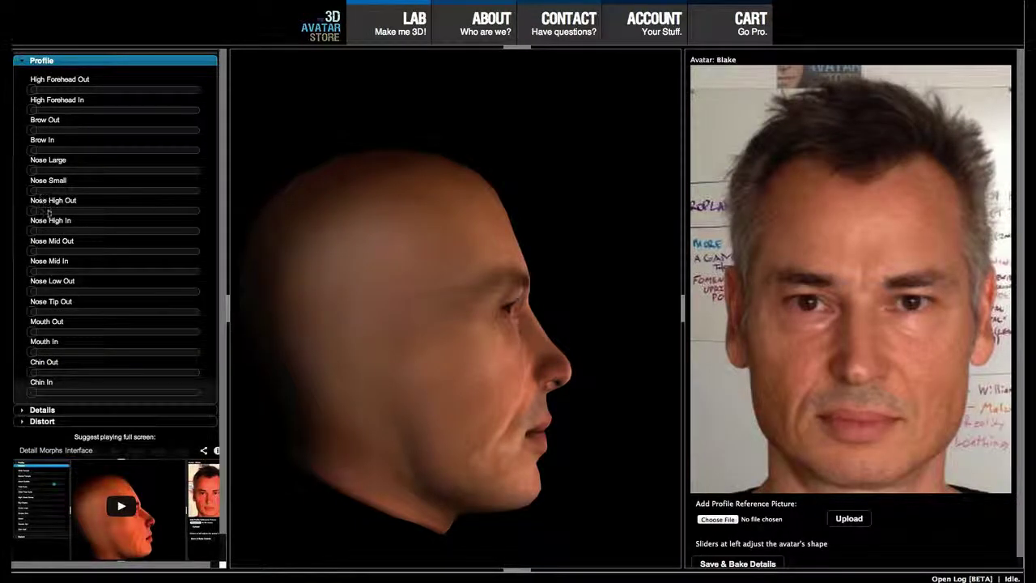
pyautogui.moveTo(34, 251); pyautogui.dragTo(88, 257)
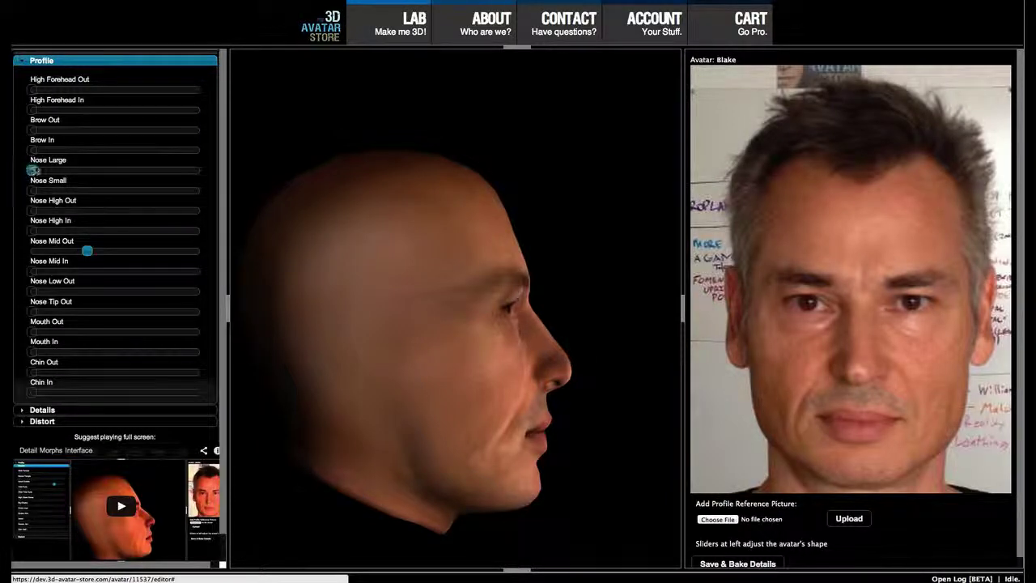
pyautogui.moveTo(33, 170); pyautogui.dragTo(65, 175)
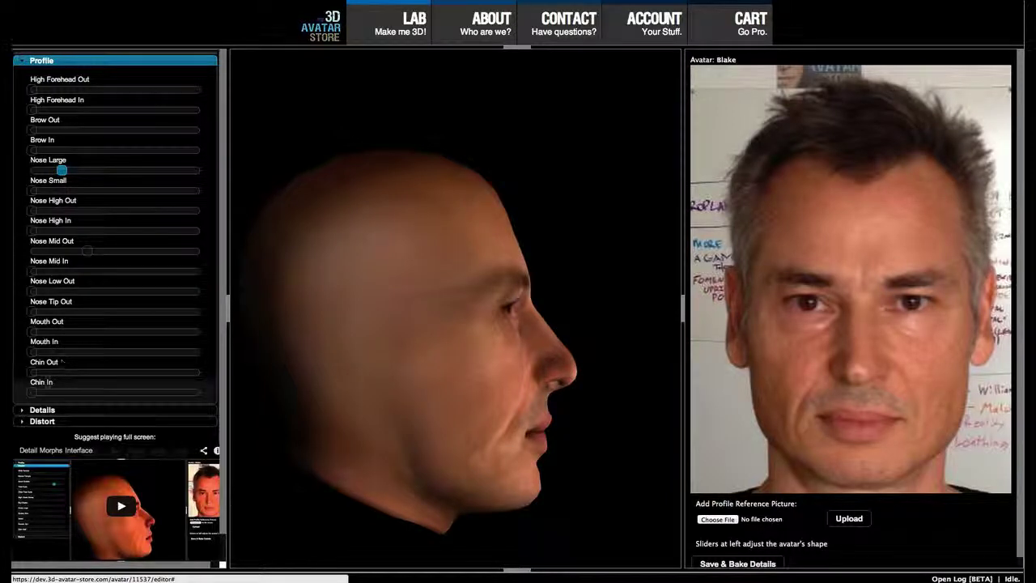
# Step: Reshape the profile with Chin In at about a third and High Forehead Out at about half
pyautogui.moveTo(33, 393); pyautogui.dragTo(93, 395)
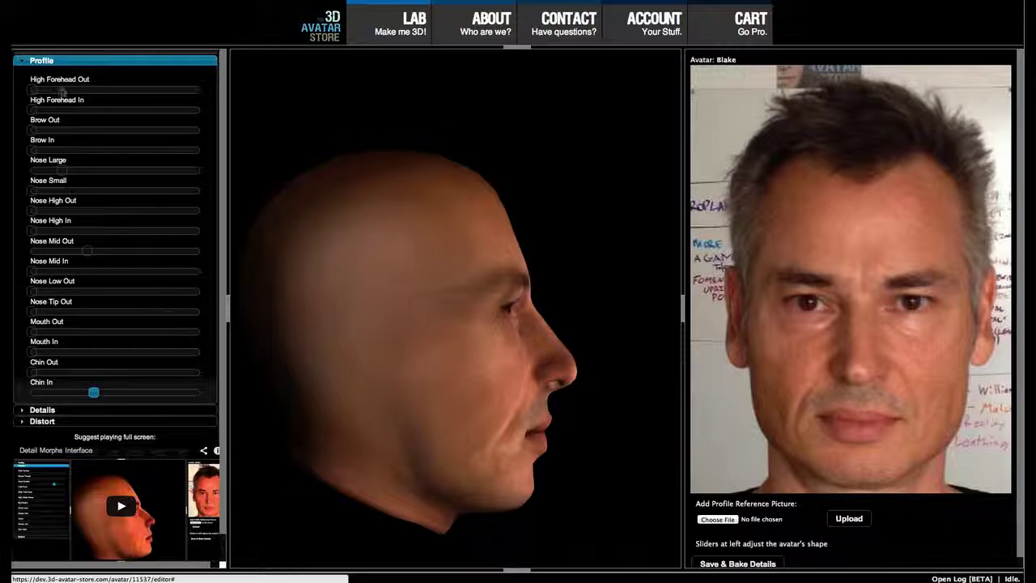
pyautogui.moveTo(33, 90); pyautogui.dragTo(120, 90)
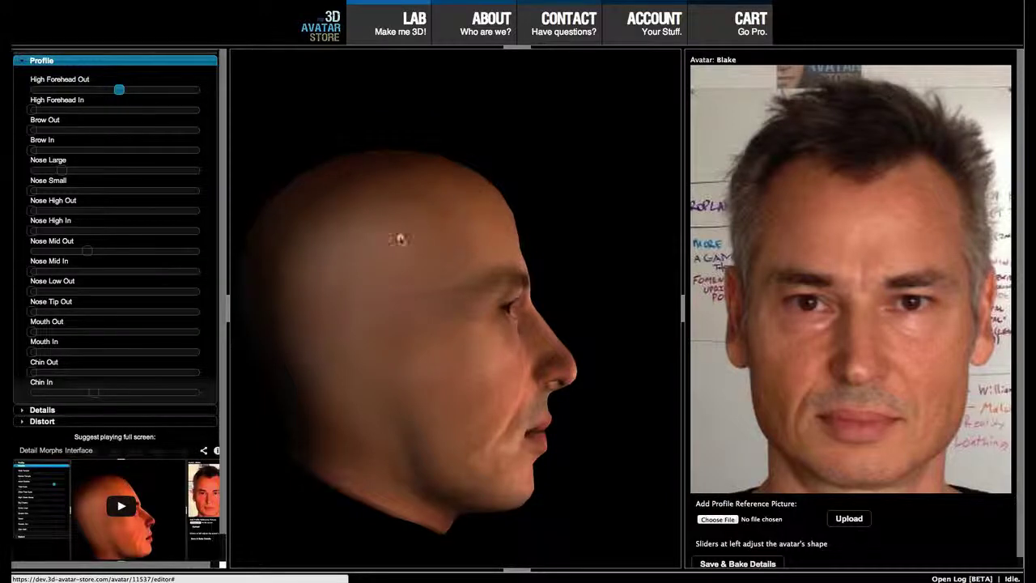
pyautogui.moveTo(398, 235); pyautogui.dragTo(446, 261)
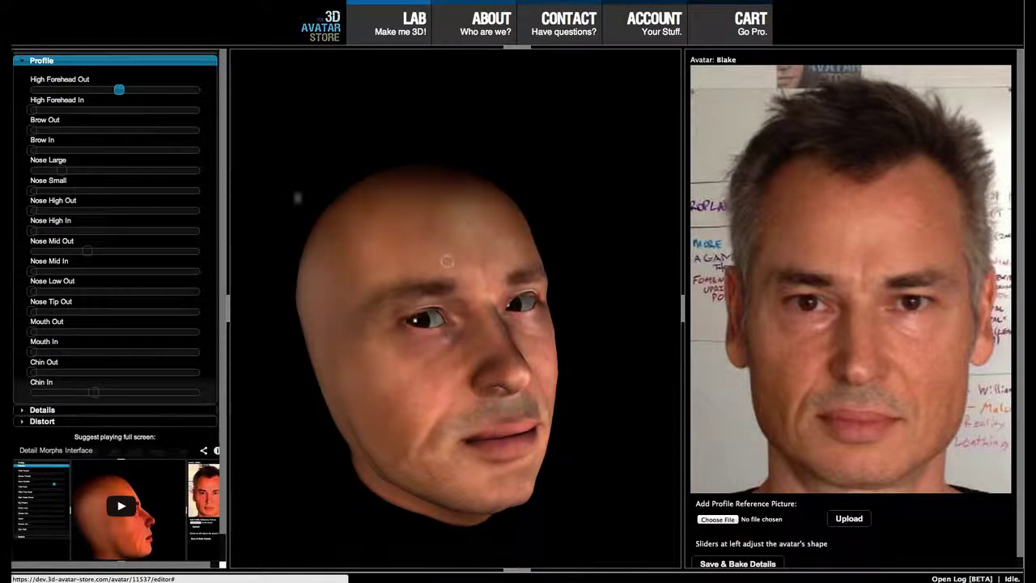
# Step: Raise the High Cheek Bones detail to about a quarter and check the cheeks from an angle
pyautogui.click(55, 410)
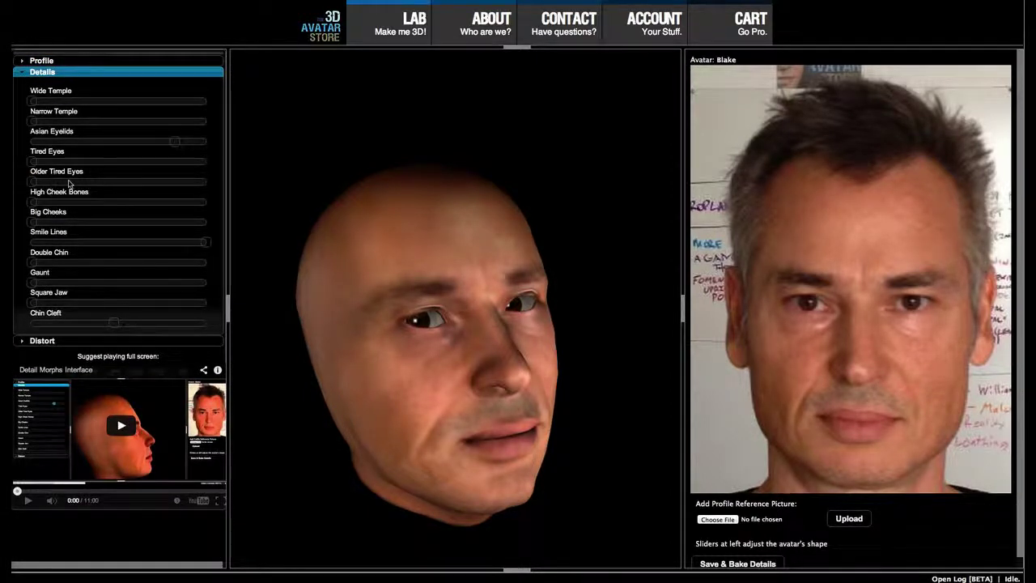
pyautogui.moveTo(32, 201); pyautogui.dragTo(71, 204)
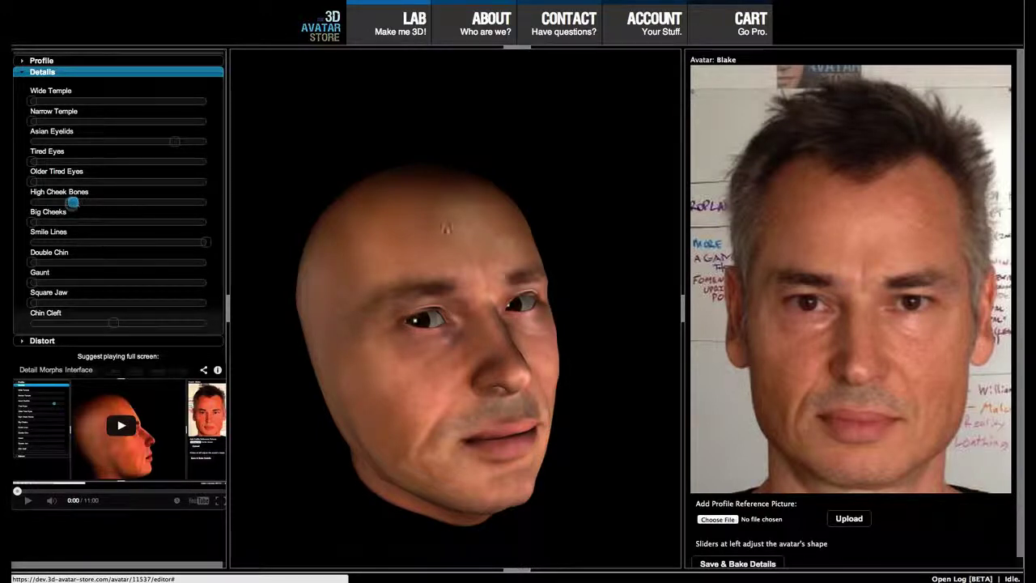
pyautogui.moveTo(432, 219); pyautogui.dragTo(502, 218)
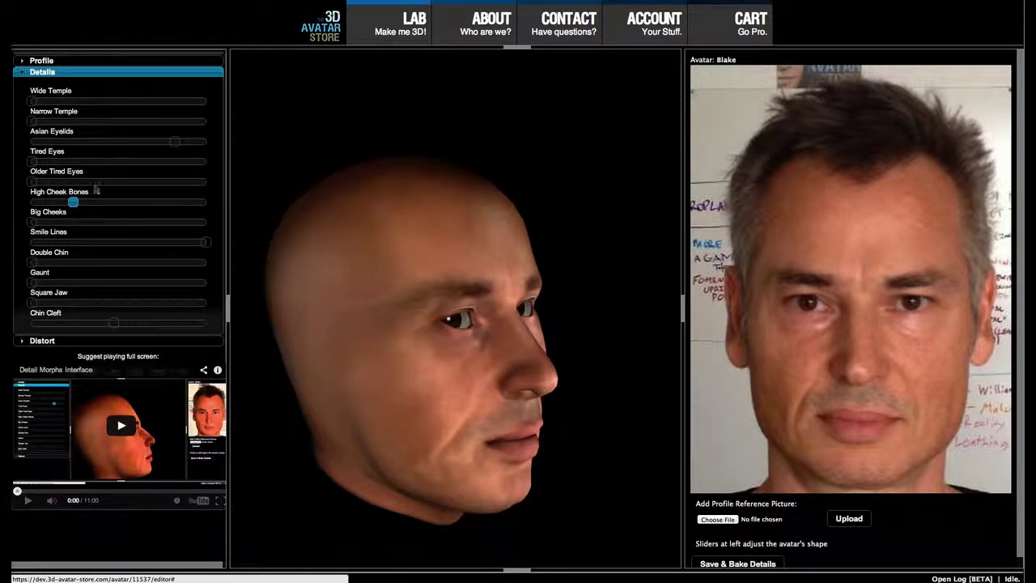
# Step: Add eye ageing with Tired Eyes at about a third and Older Tired Eyes at about half
pyautogui.moveTo(33, 161); pyautogui.dragTo(157, 161)
pyautogui.moveTo(415, 267); pyautogui.dragTo(550, 248)
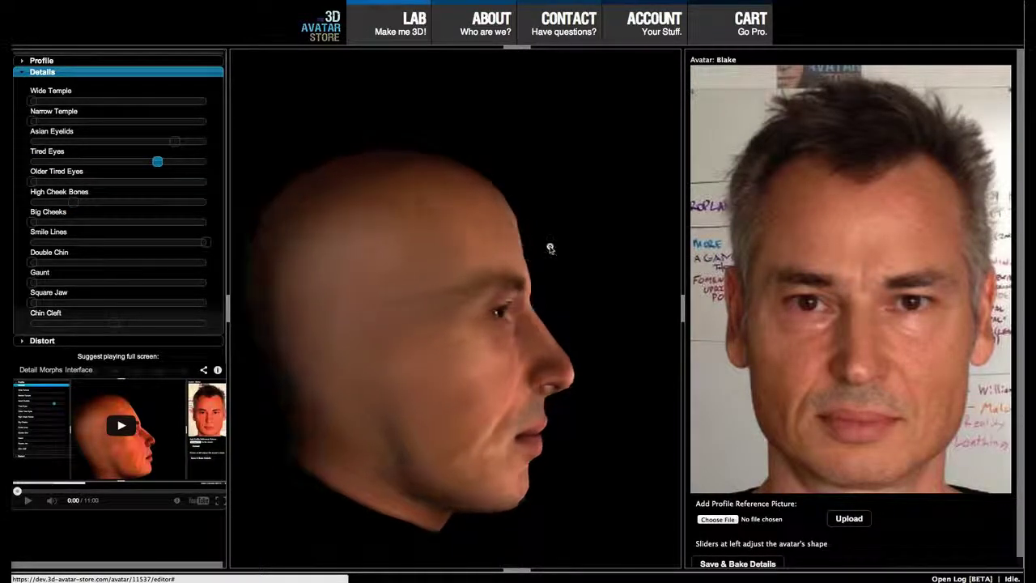
pyautogui.moveTo(33, 183); pyautogui.dragTo(95, 181)
pyautogui.moveTo(157, 162); pyautogui.dragTo(115, 181)
pyautogui.moveTo(418, 214); pyautogui.dragTo(250, 240)
pyautogui.moveTo(445, 247); pyautogui.dragTo(326, 224)
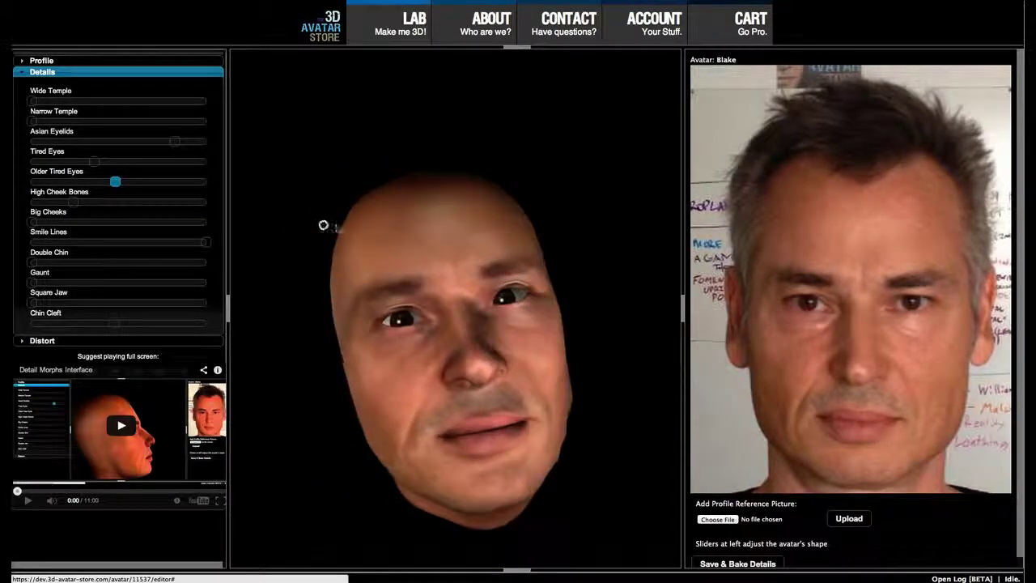
pyautogui.moveTo(534, 469); pyautogui.dragTo(442, 486)
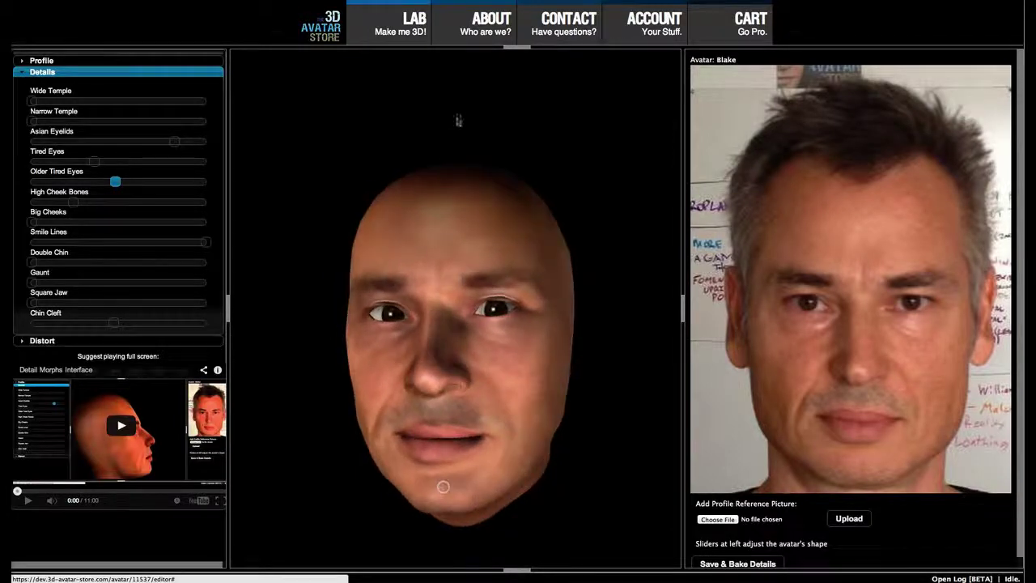
pyautogui.scroll(-5, 448, 252)
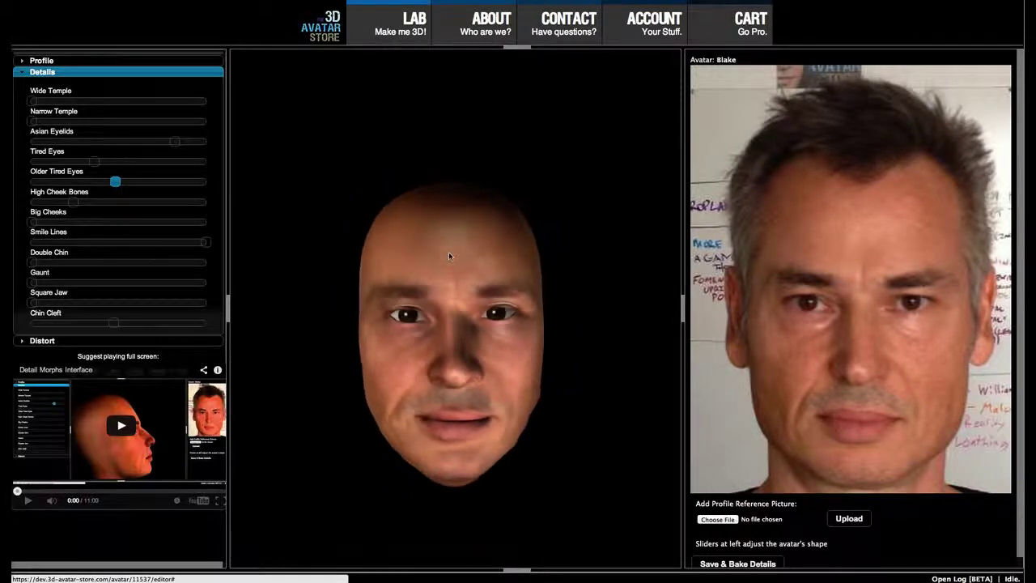
pyautogui.moveTo(449, 251); pyautogui.dragTo(509, 234)
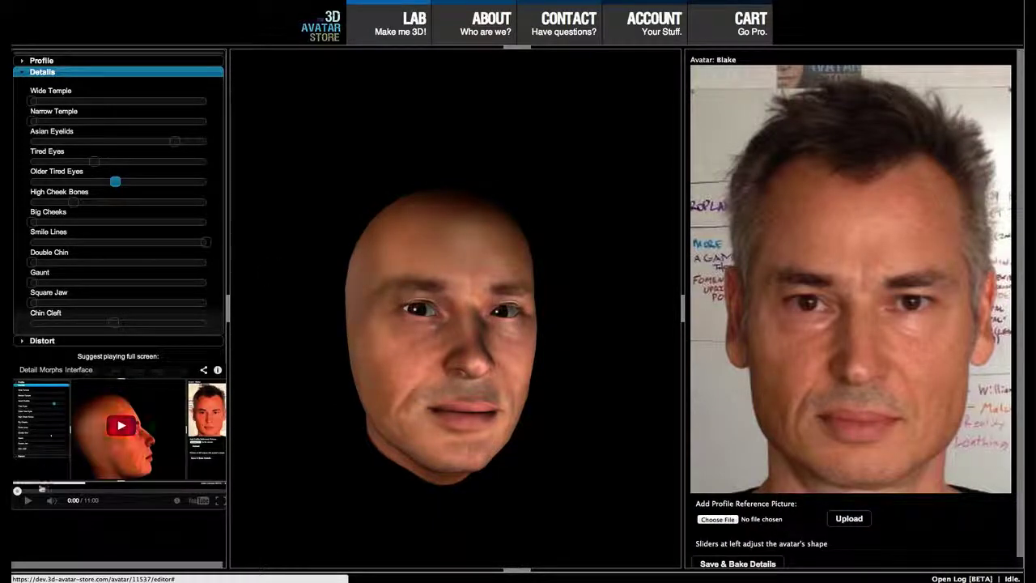
# Step: Try the Head Top Expand distortion at about three quarters and return it to zero
pyautogui.click(45, 343)
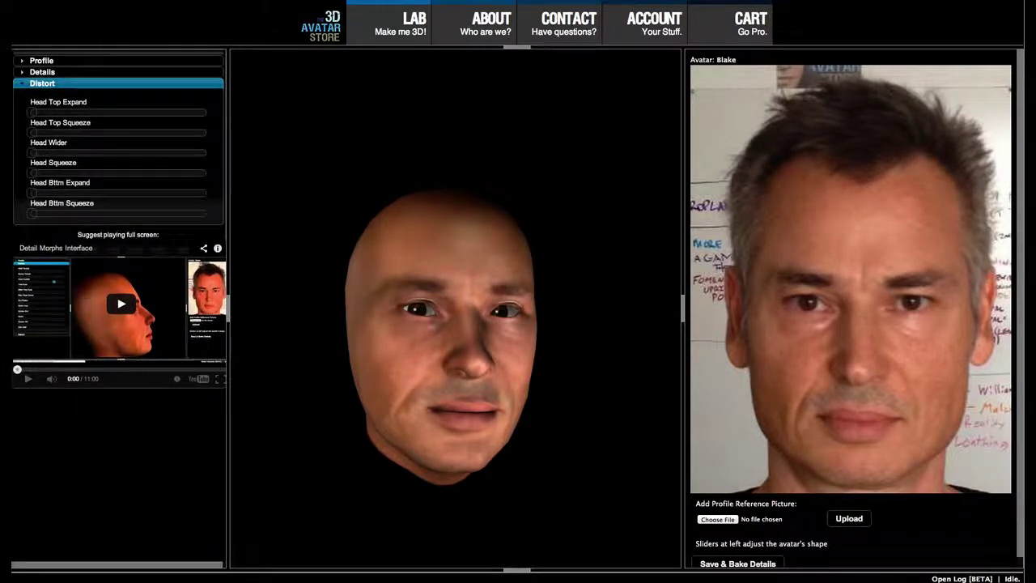
pyautogui.moveTo(470, 257)
pyautogui.mouseDown()
pyautogui.moveTo(432, 294)
pyautogui.moveTo(458, 287)
pyautogui.mouseUp()
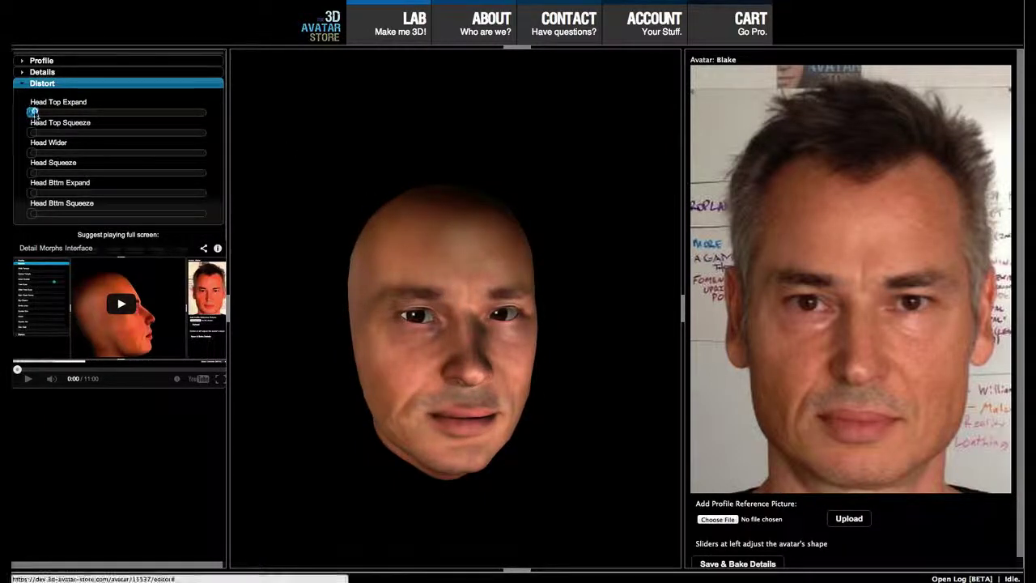
pyautogui.moveTo(34, 112); pyautogui.dragTo(168, 113)
pyautogui.moveTo(413, 246); pyautogui.dragTo(297, 147)
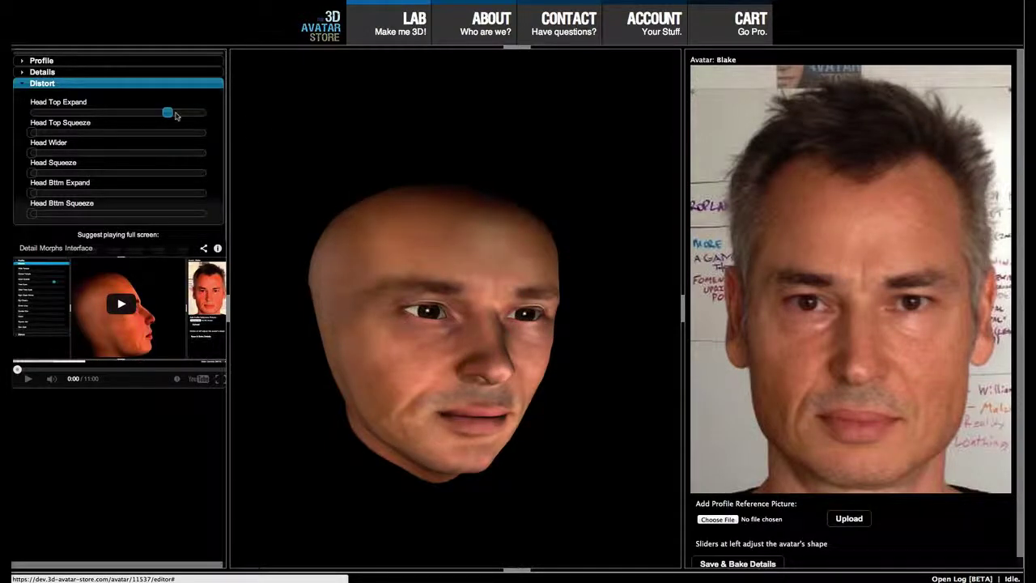
pyautogui.moveTo(168, 112); pyautogui.dragTo(32, 112)
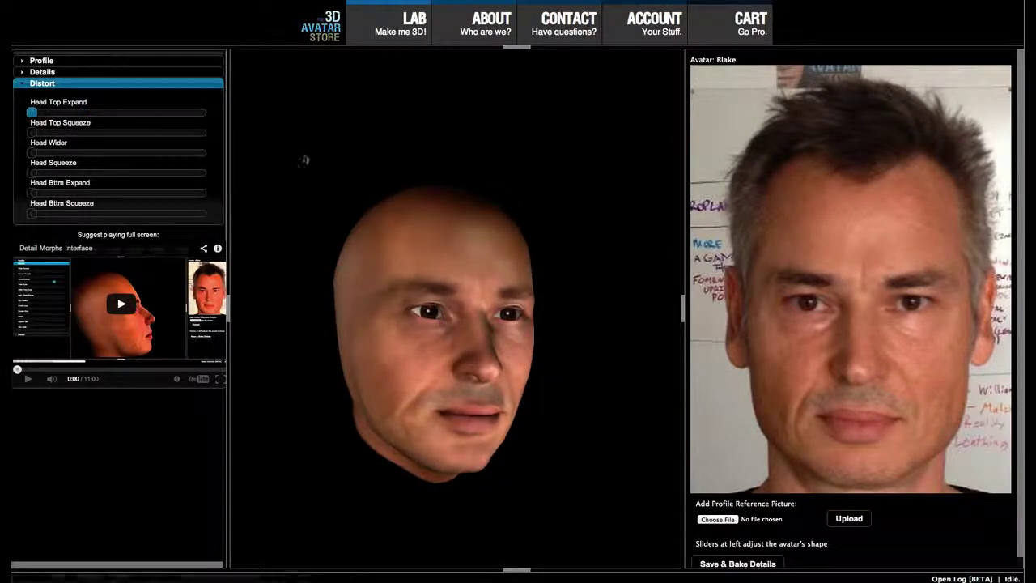
# Step: Check the head shape against the reference photo with Head Wider at zero, and save and bake the avatar's details
pyautogui.moveTo(679, 310); pyautogui.dragTo(742, 312)
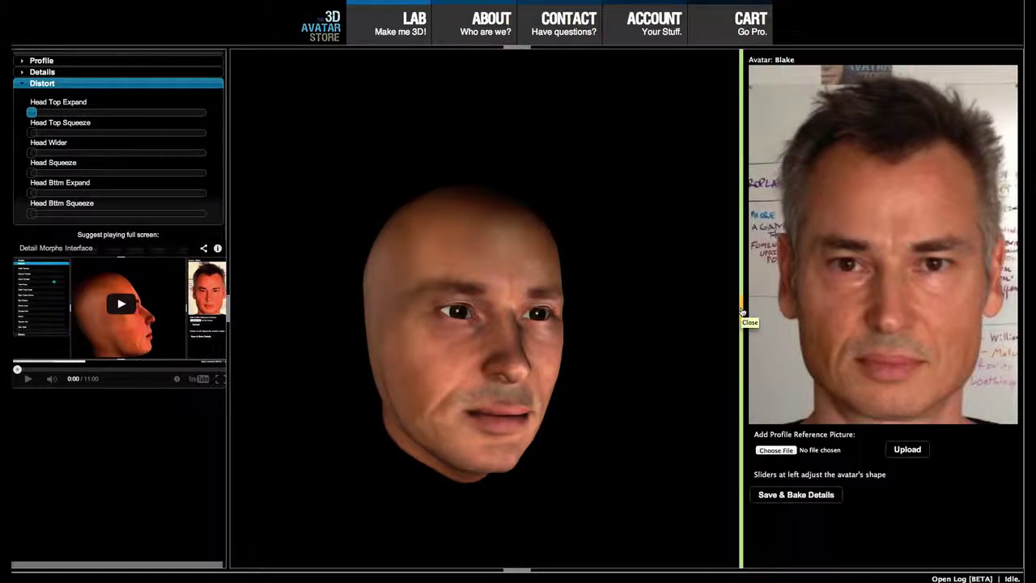
pyautogui.moveTo(501, 275); pyautogui.dragTo(401, 289)
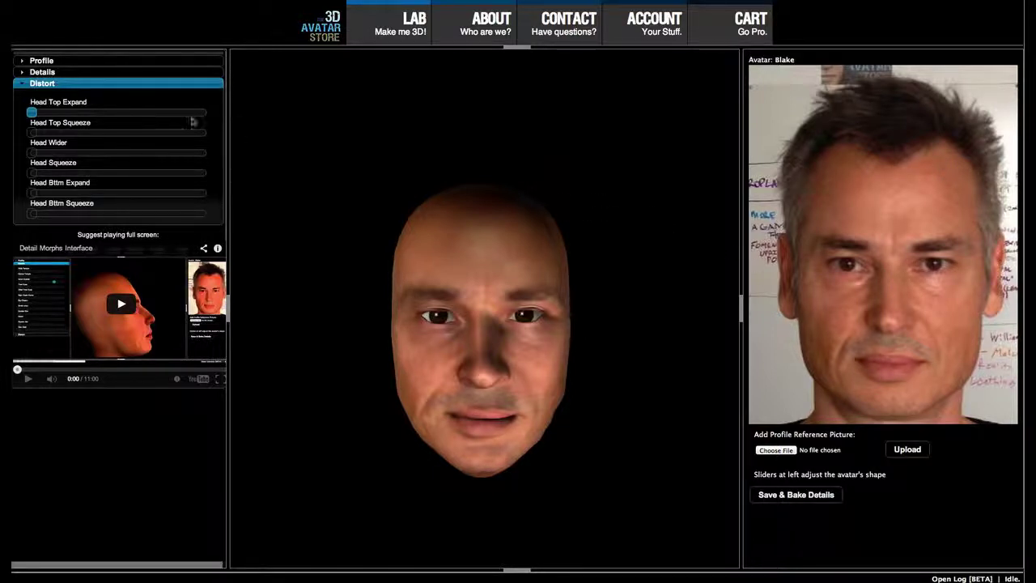
pyautogui.moveTo(31, 153)
pyautogui.mouseDown()
pyautogui.moveTo(131, 161)
pyautogui.moveTo(12, 154)
pyautogui.mouseUp()
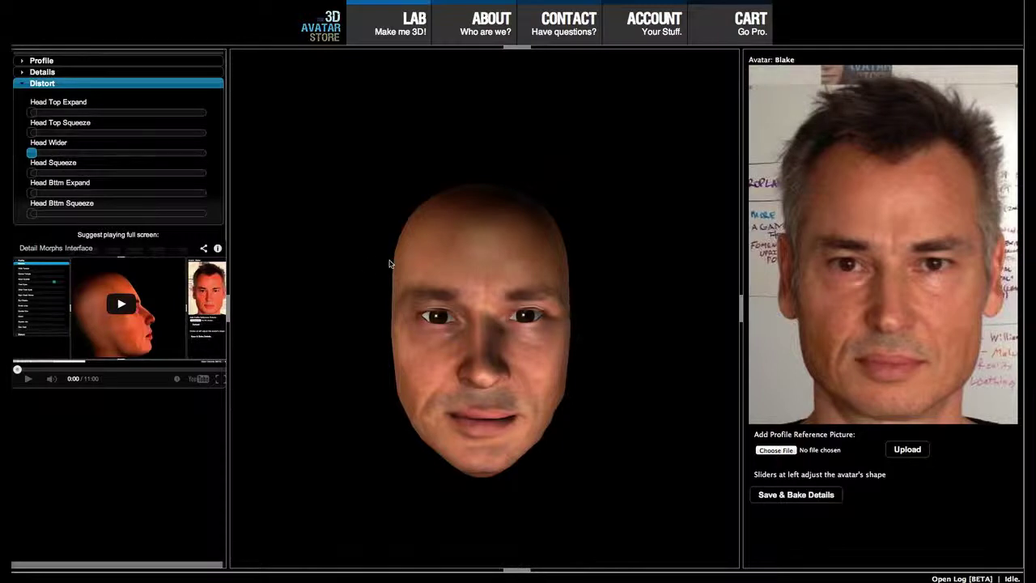
pyautogui.moveTo(480, 258); pyautogui.dragTo(535, 264)
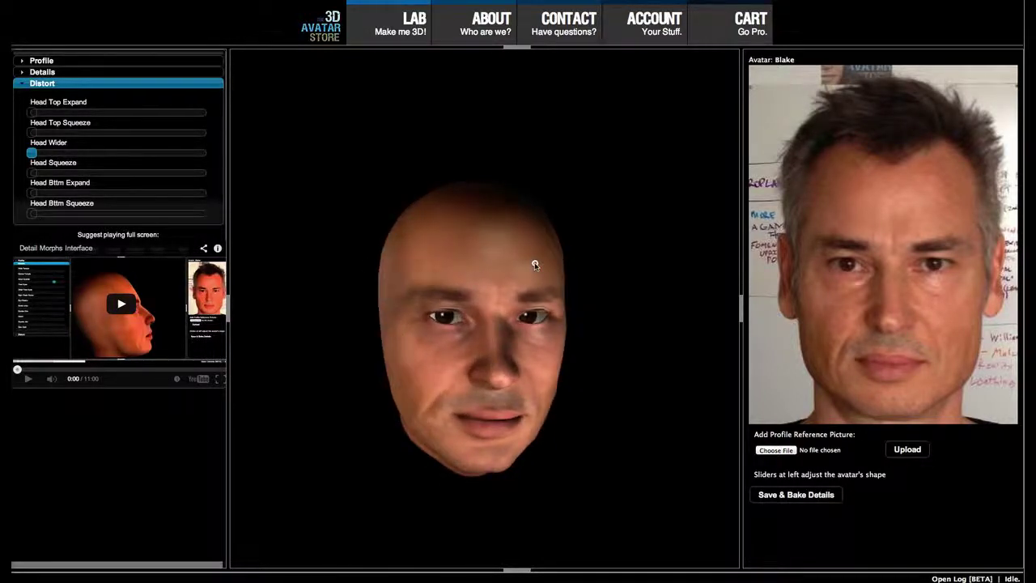
pyautogui.moveTo(501, 375); pyautogui.dragTo(518, 365)
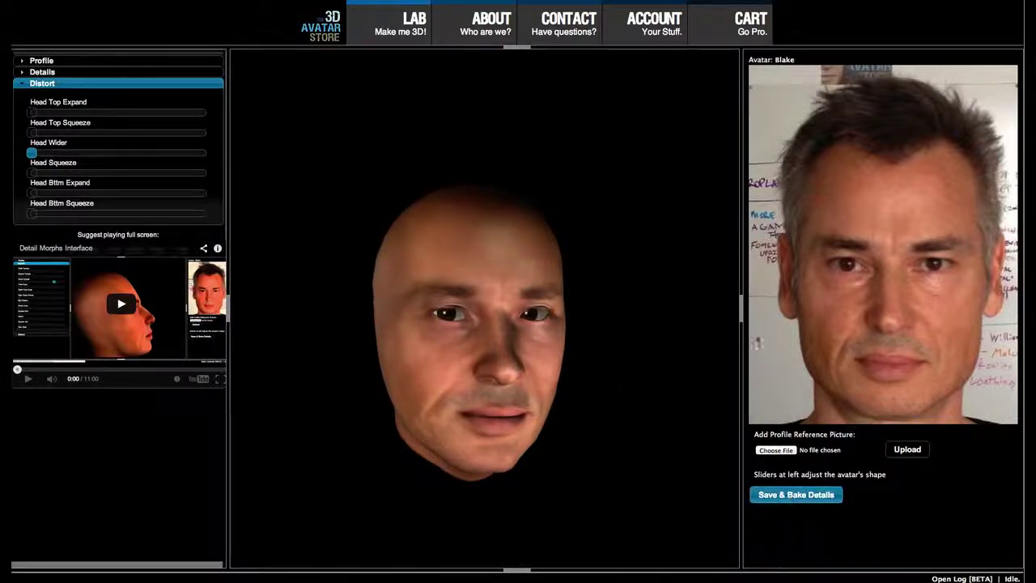
pyautogui.moveTo(743, 312); pyautogui.dragTo(810, 306)
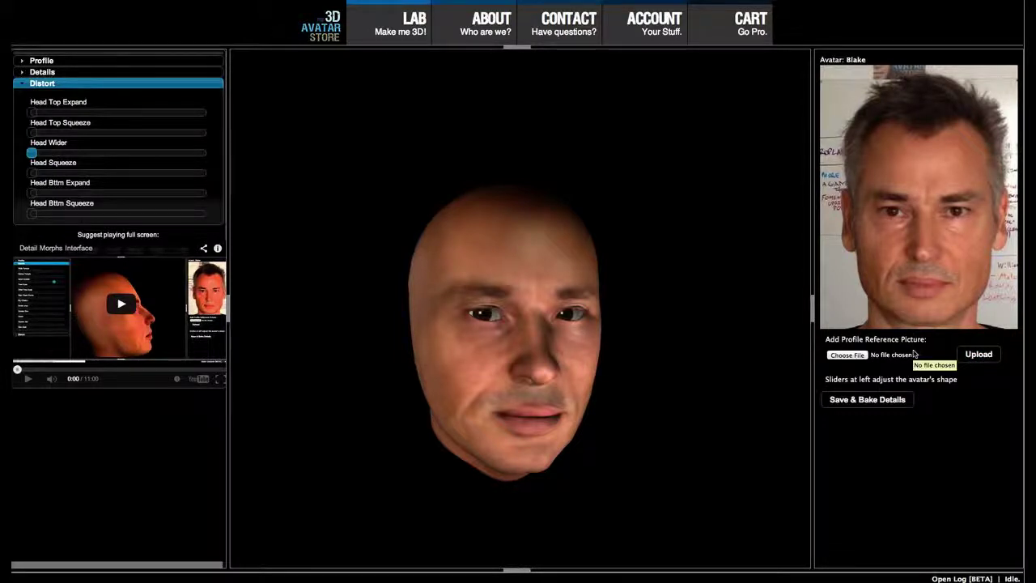
pyautogui.moveTo(542, 369); pyautogui.dragTo(581, 370)
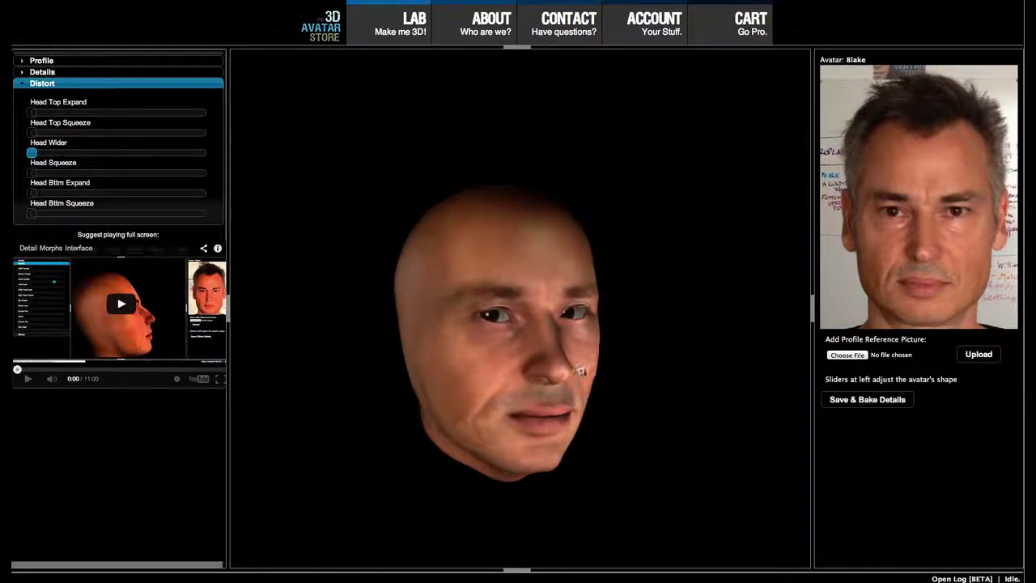
pyautogui.click(867, 400)
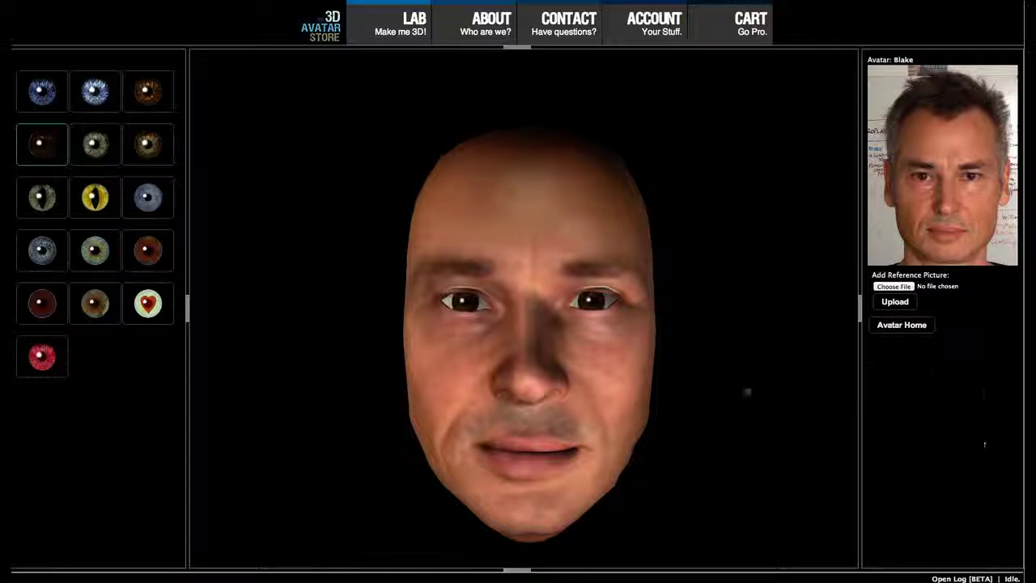
# Step: Change the avatar's eyes to the amber-brown iris in the first row and return to the avatar's home page
pyautogui.moveTo(603, 356); pyautogui.dragTo(643, 366)
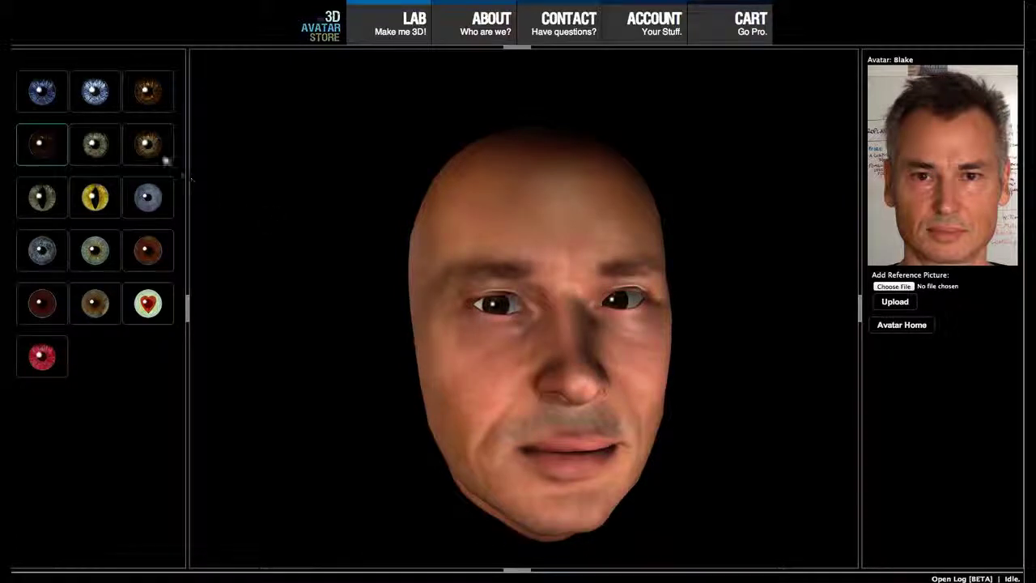
pyautogui.click(152, 99)
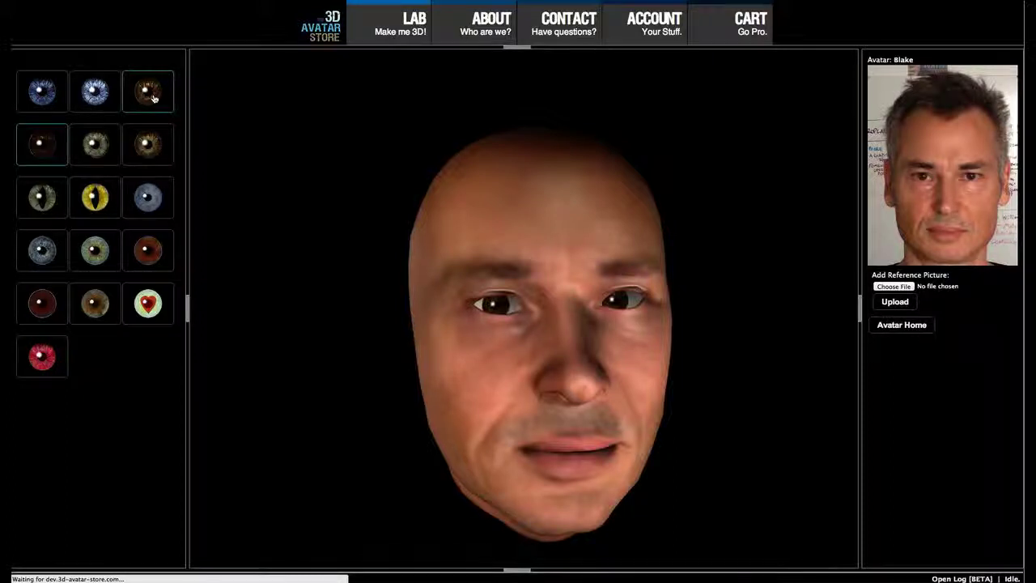
pyautogui.click(154, 98)
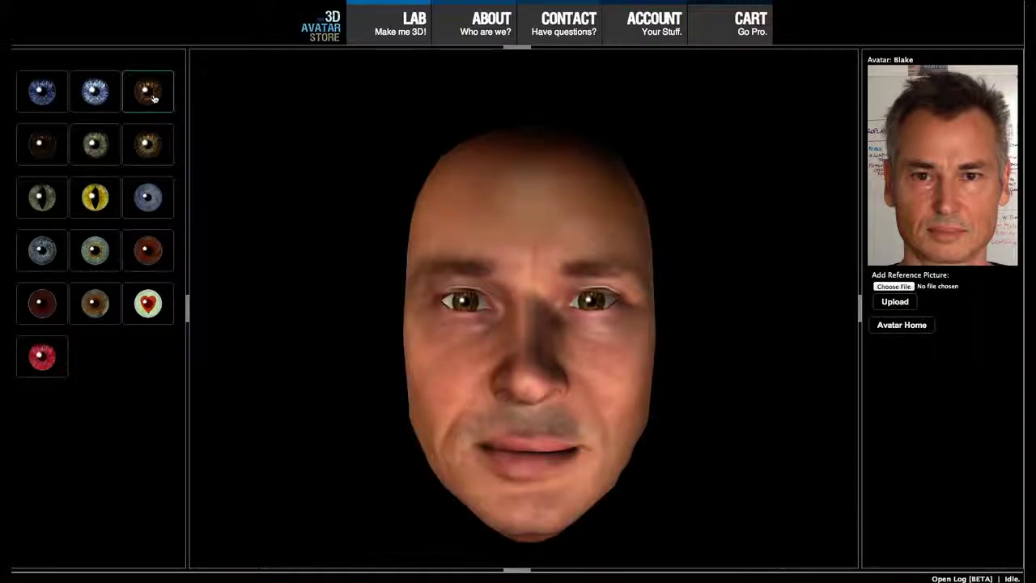
pyautogui.moveTo(526, 290); pyautogui.dragTo(540, 360)
pyautogui.scroll(-3, 568, 363)
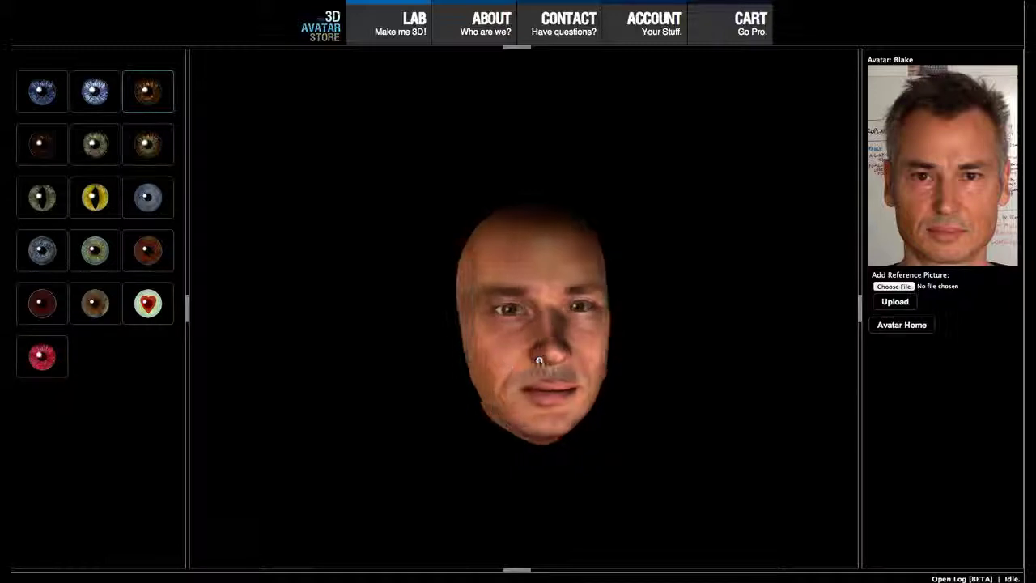
pyautogui.click(898, 327)
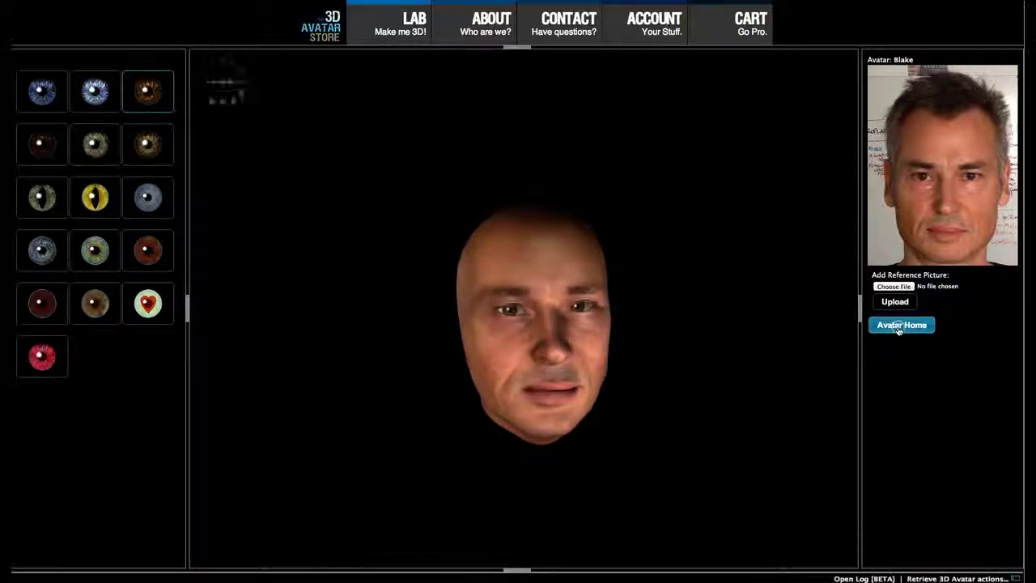